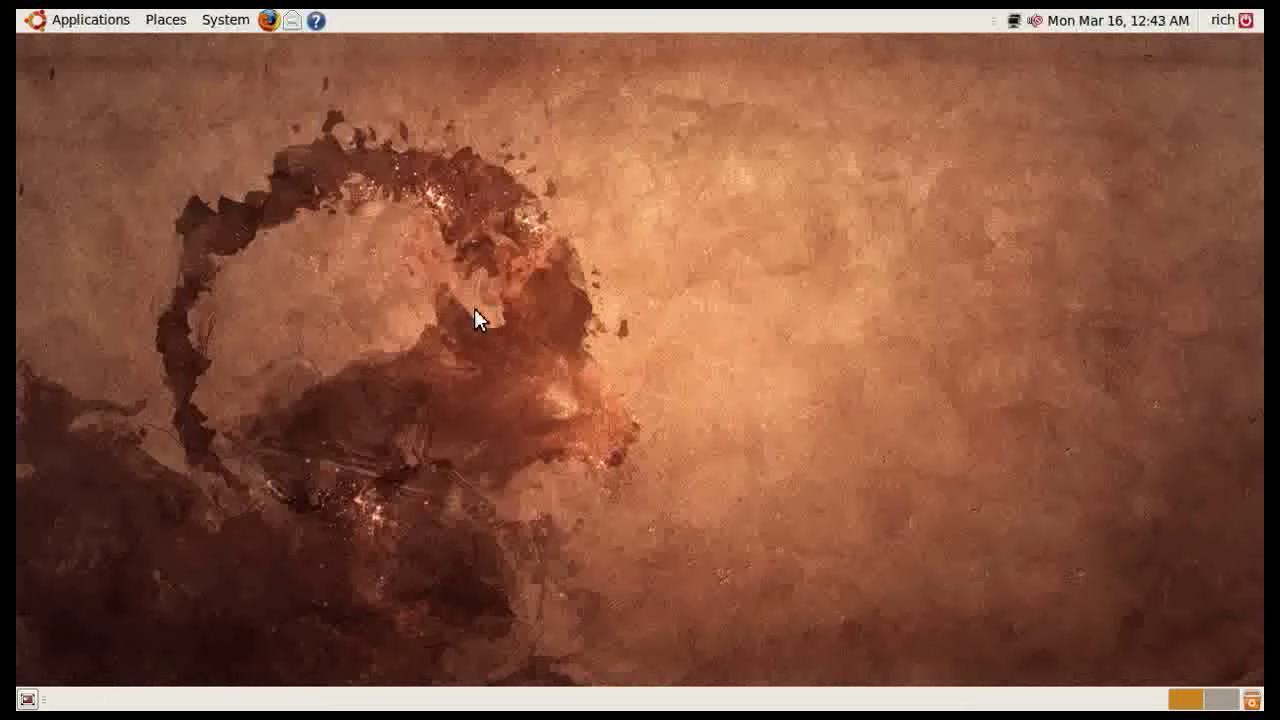
{"action": "left_click", "coordinate": [269, 21]}
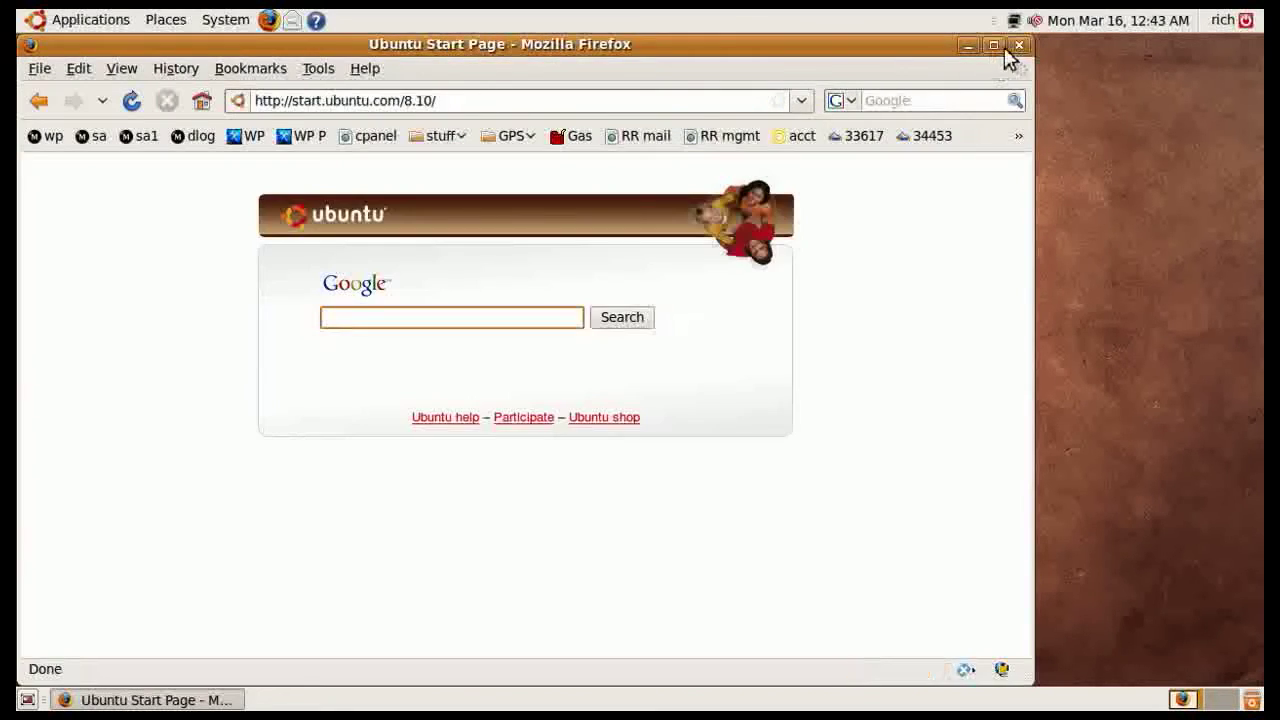
{"action": "left_click", "coordinate": [994, 45]}
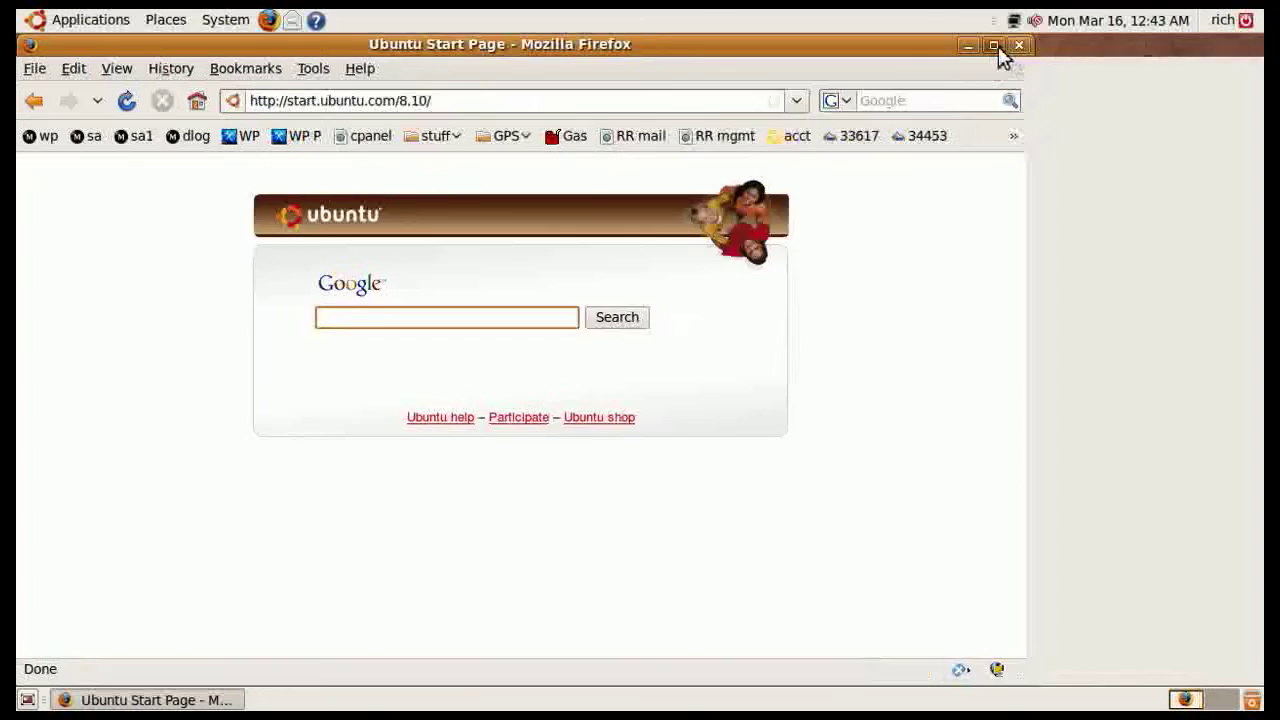
{"action": "left_click", "coordinate": [557, 101]}
{"action": "type", "text": "w"}
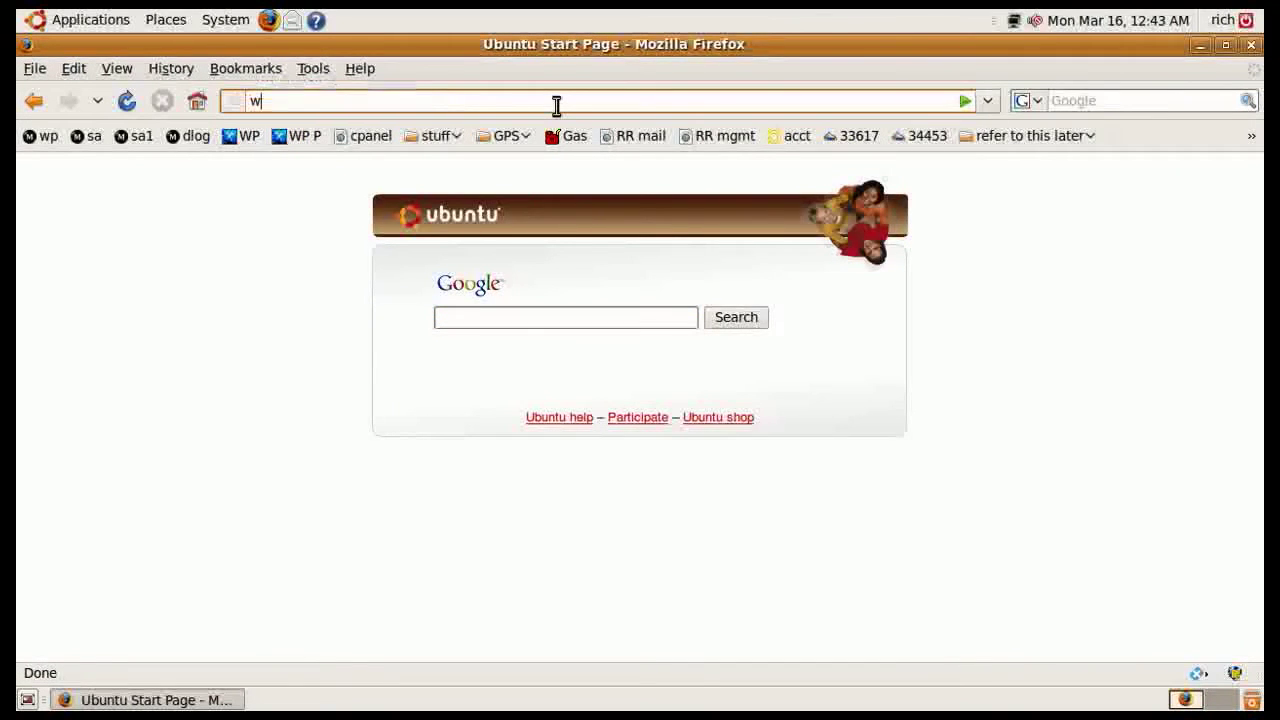
{"action": "type", "text": "ww.kee"}
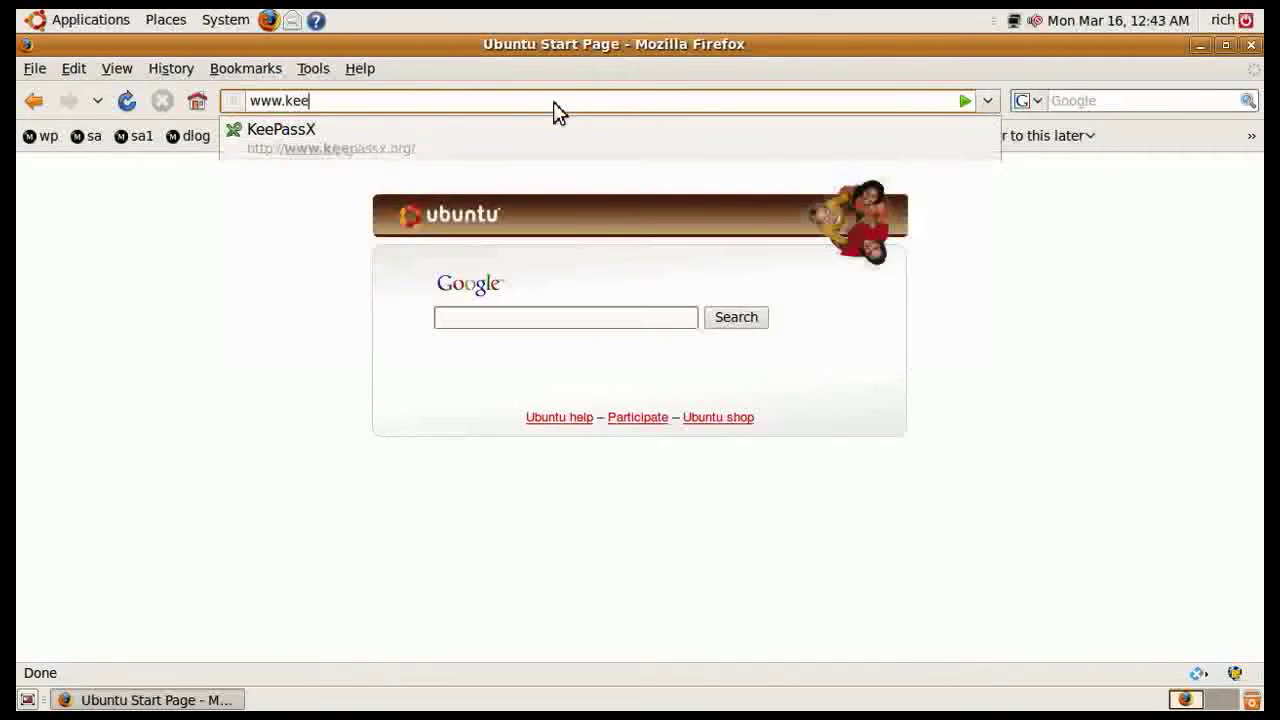
{"action": "type", "text": "pass.info"}
{"action": "key", "text": "Return"}
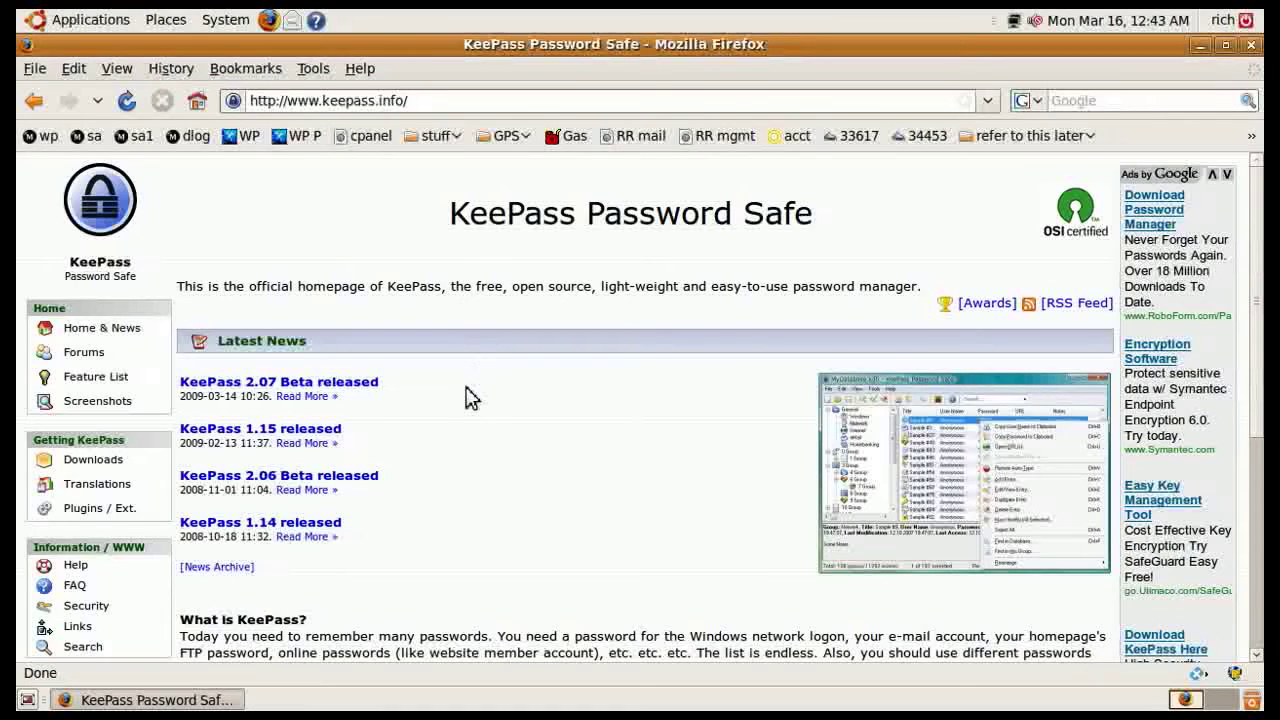
Follow the Downloads link in the KeePass site's sidebar
{"action": "left_click", "coordinate": [110, 466]}
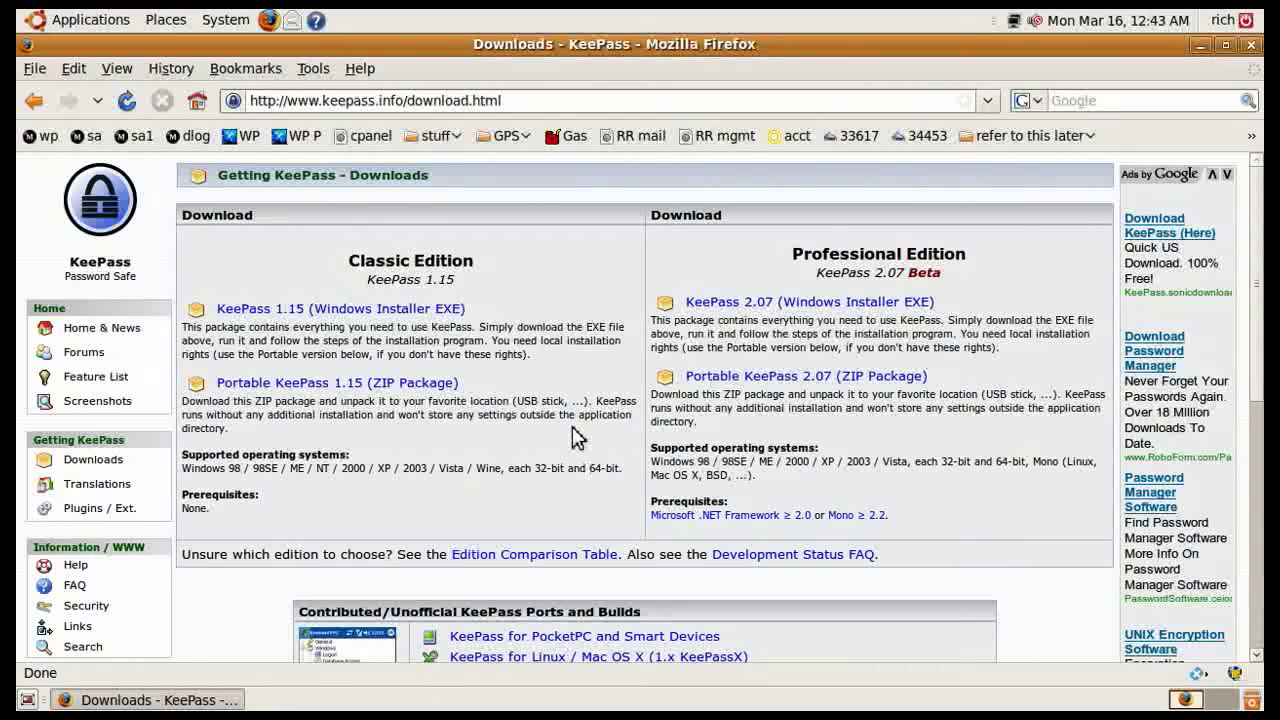
Minimize Firefox and launch Add/Remove Applications showing all available applications
{"action": "left_click", "coordinate": [1200, 45]}
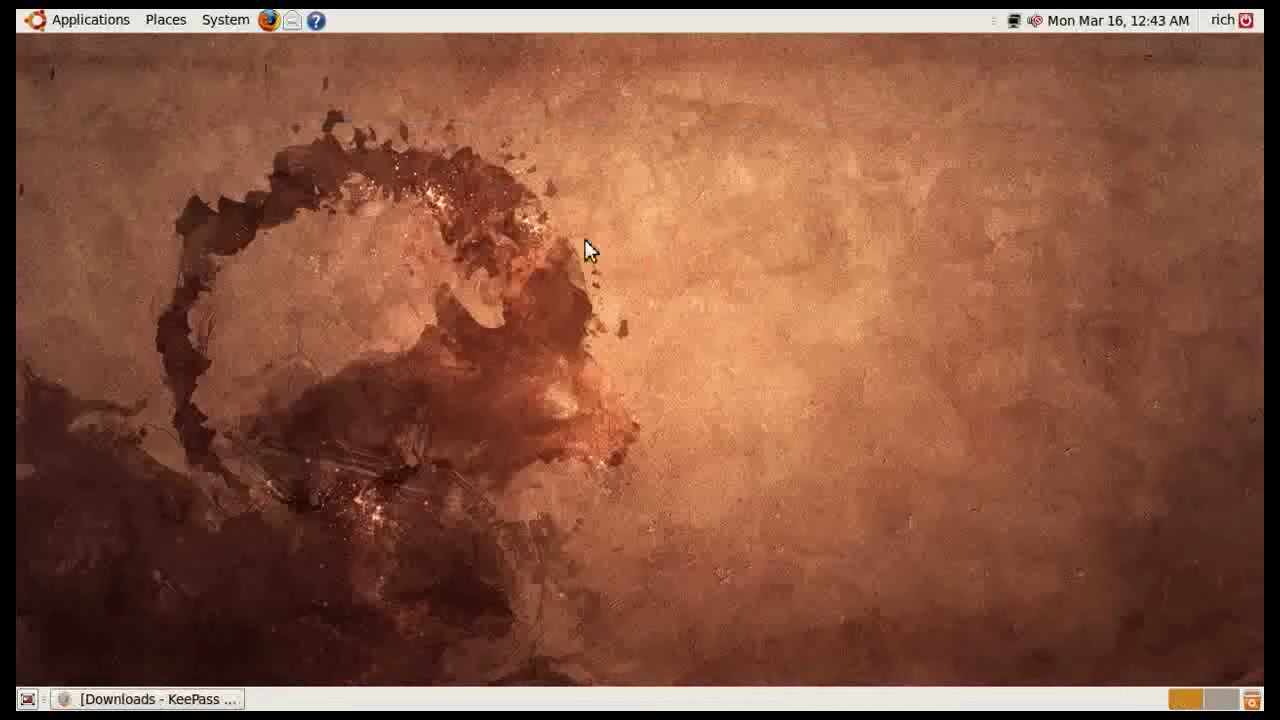
{"action": "left_click", "coordinate": [76, 28]}
{"action": "left_click", "coordinate": [86, 265]}
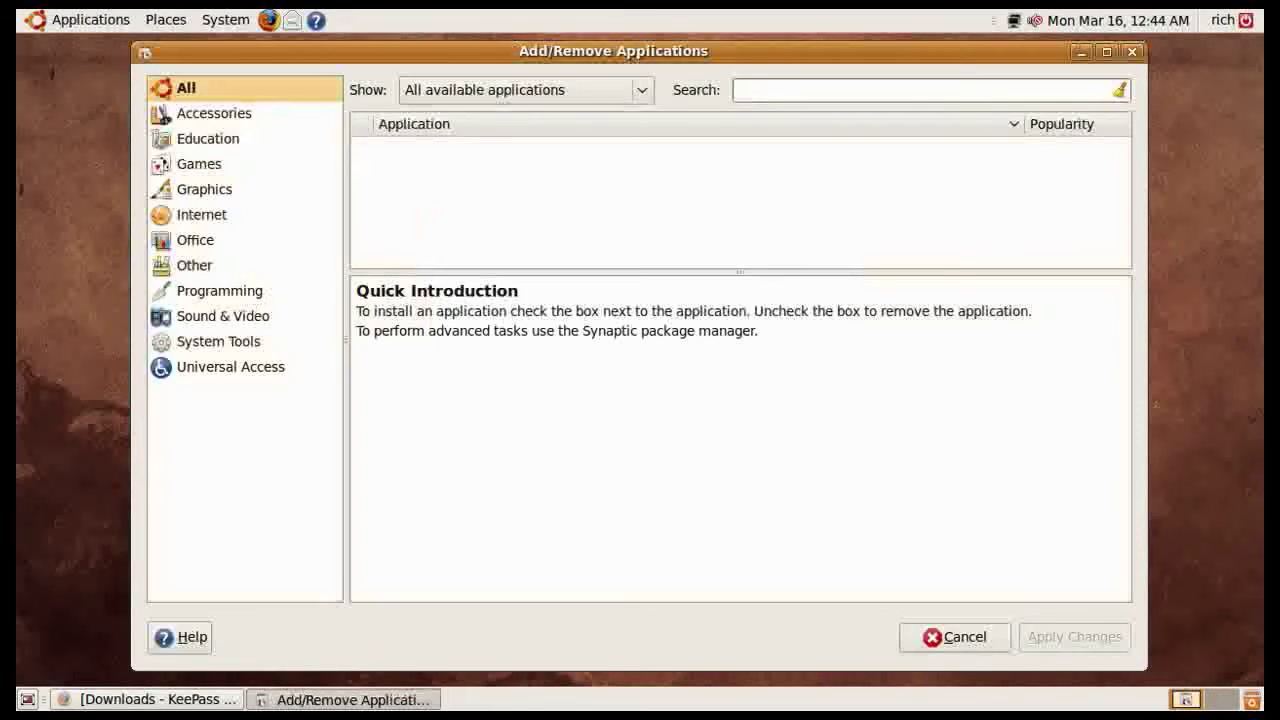
{"action": "left_click", "coordinate": [474, 93]}
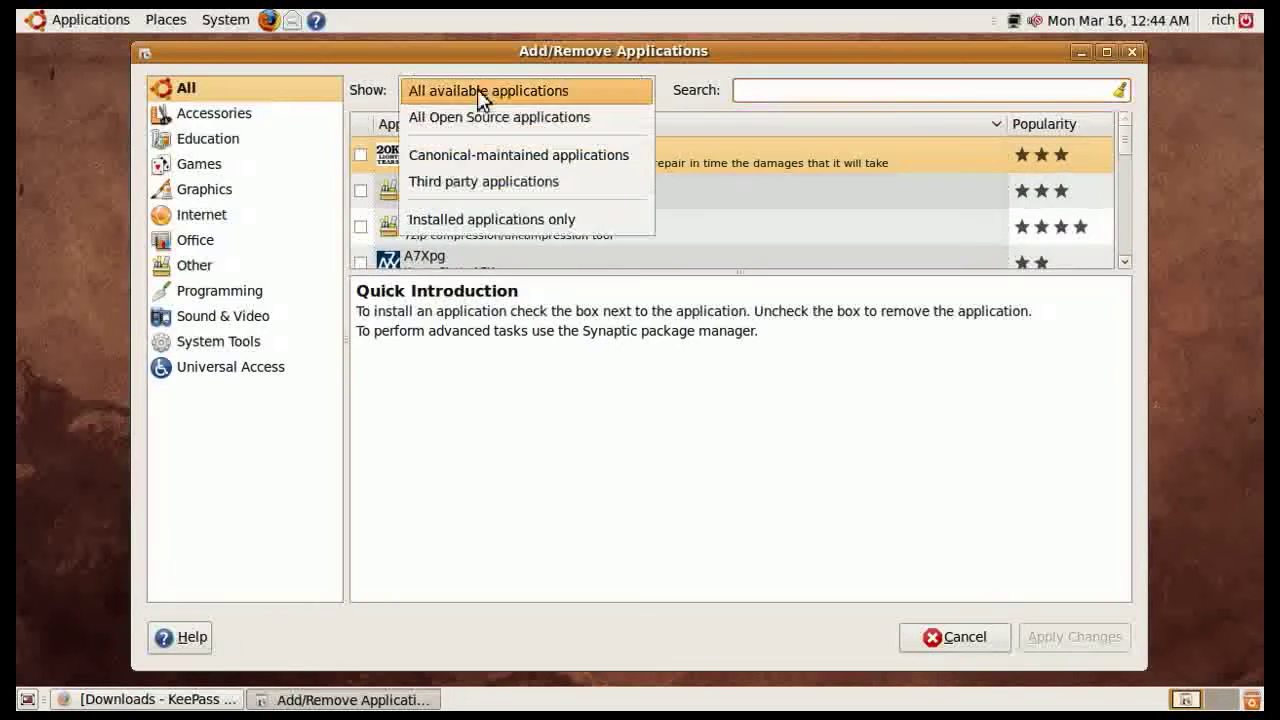
{"action": "left_click", "coordinate": [466, 90]}
Search for 'password' and show the KeePassX package details
{"action": "left_click", "coordinate": [785, 97]}
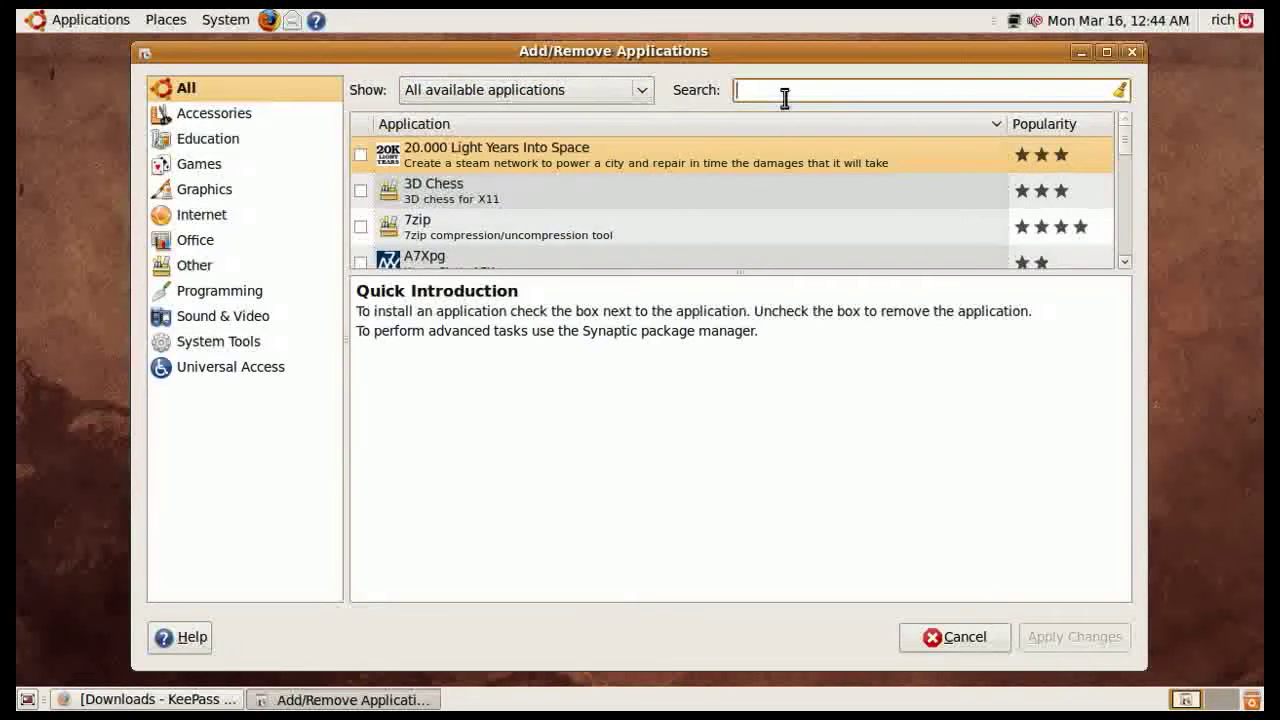
{"action": "type", "text": "pas"}
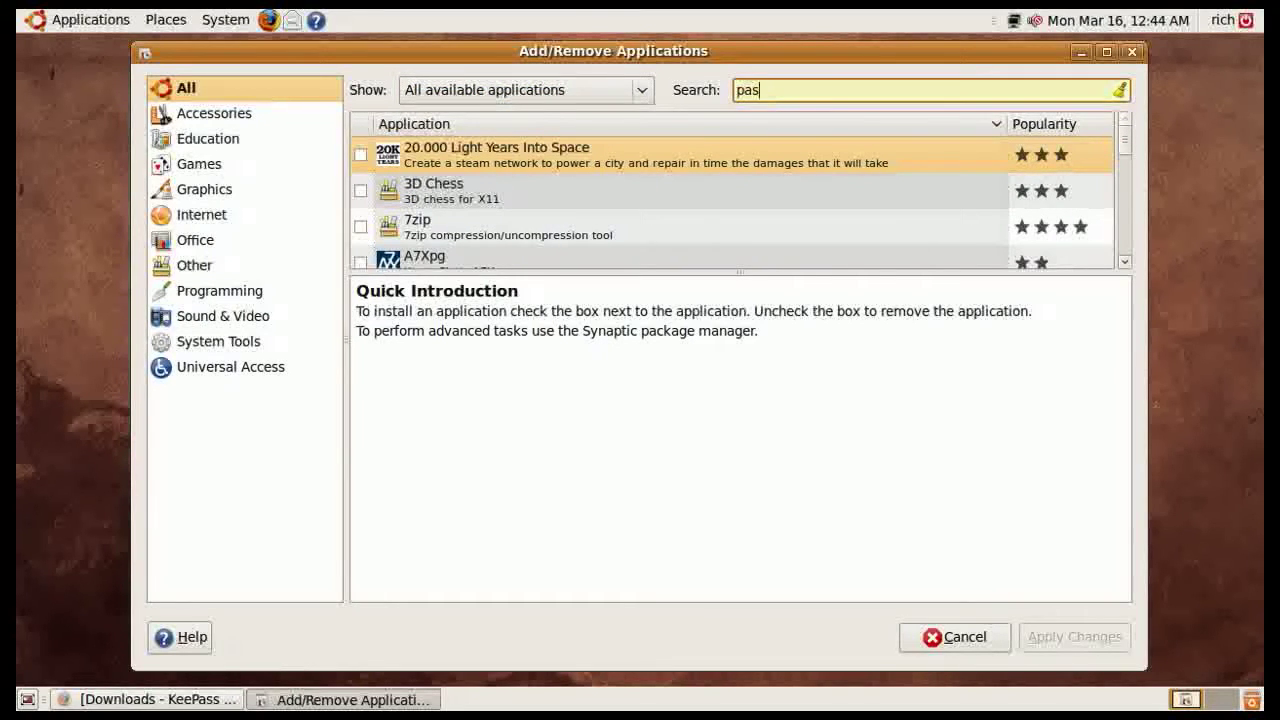
{"action": "type", "text": "sword"}
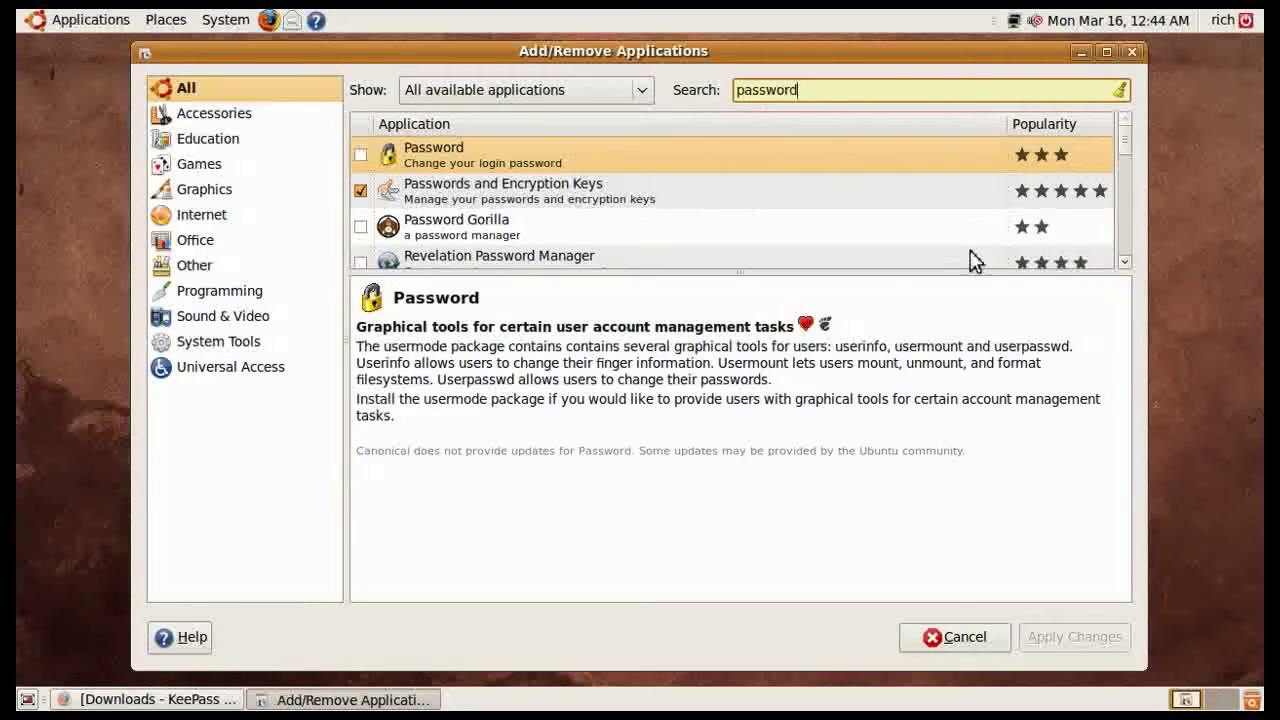
{"action": "left_click", "coordinate": [1125, 264]}
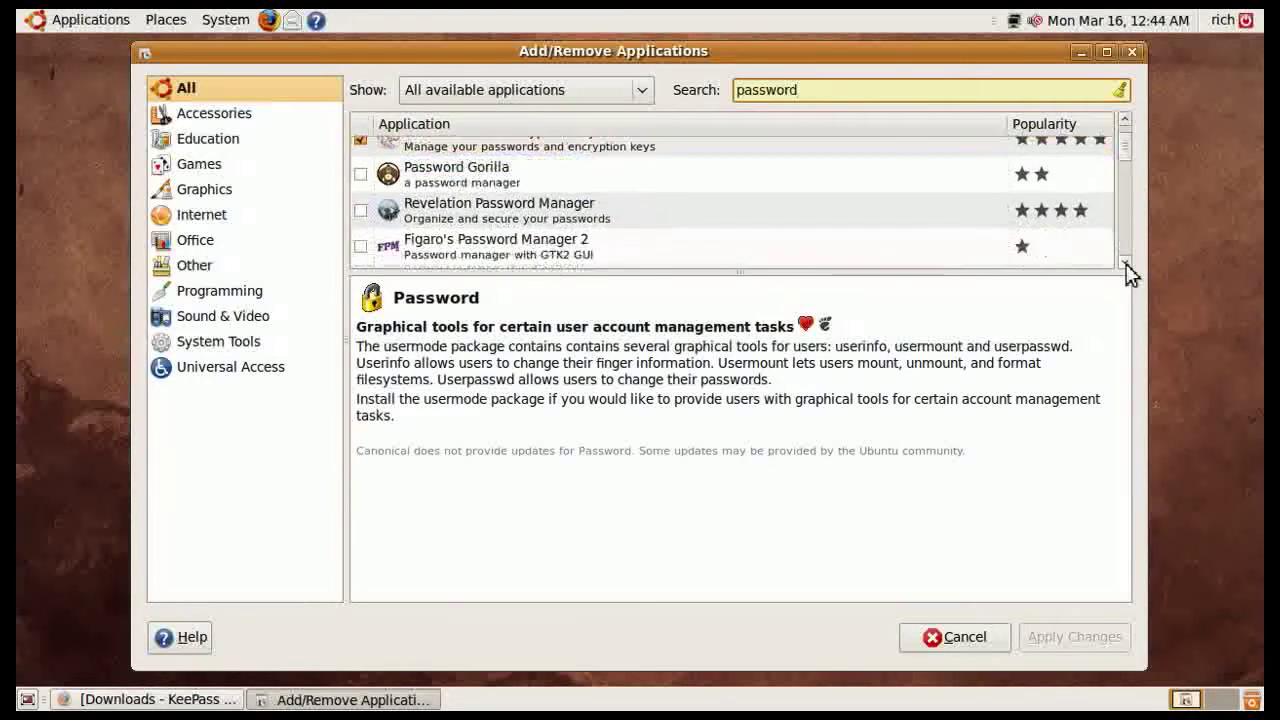
{"action": "left_click_drag", "start_coordinate": [1130, 272], "coordinate": [1130, 272]}
{"action": "left_click", "coordinate": [585, 218]}
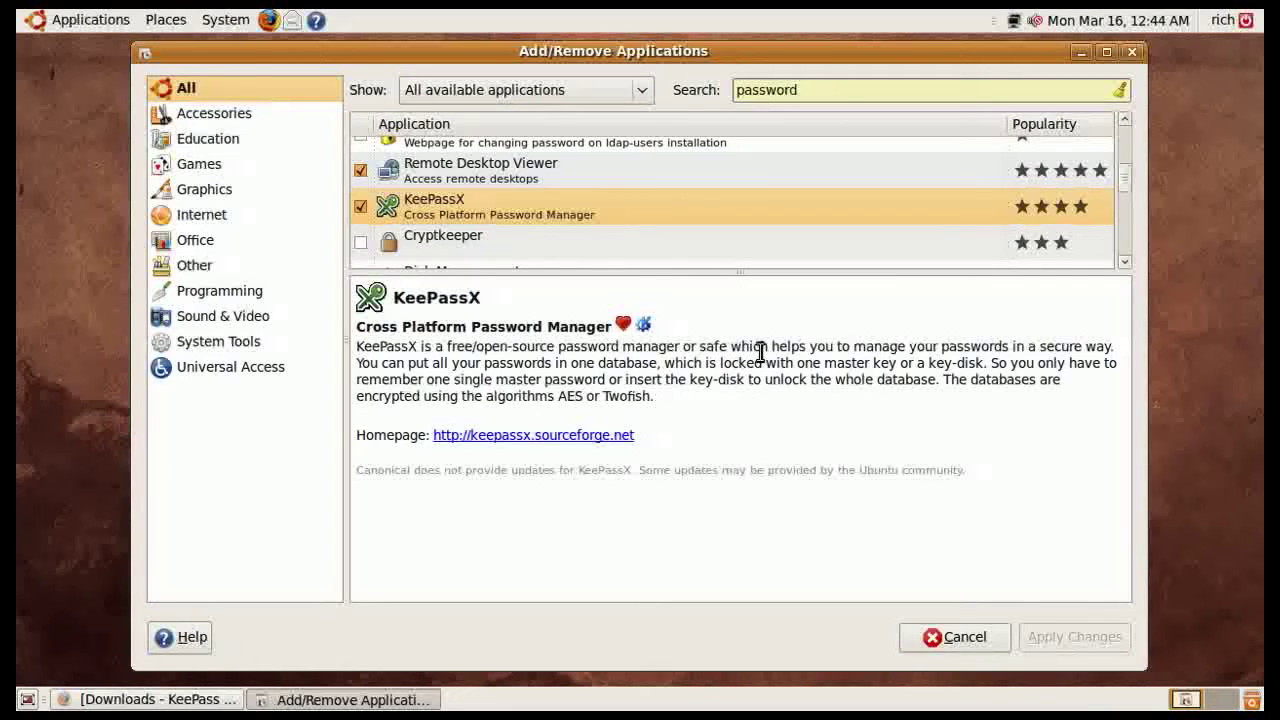
Browse the KeePassX homepage's Downloads page for Linux packages, then close Firefox
{"action": "left_click", "coordinate": [541, 437]}
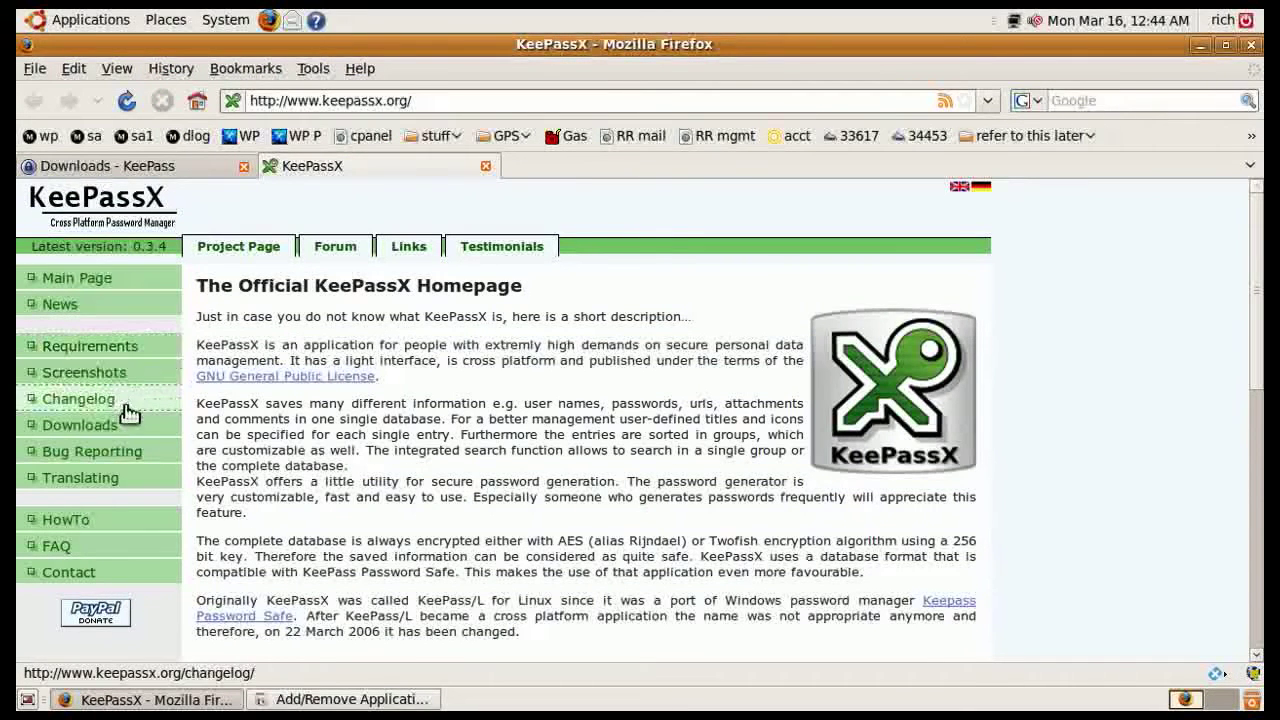
{"action": "left_click", "coordinate": [86, 430]}
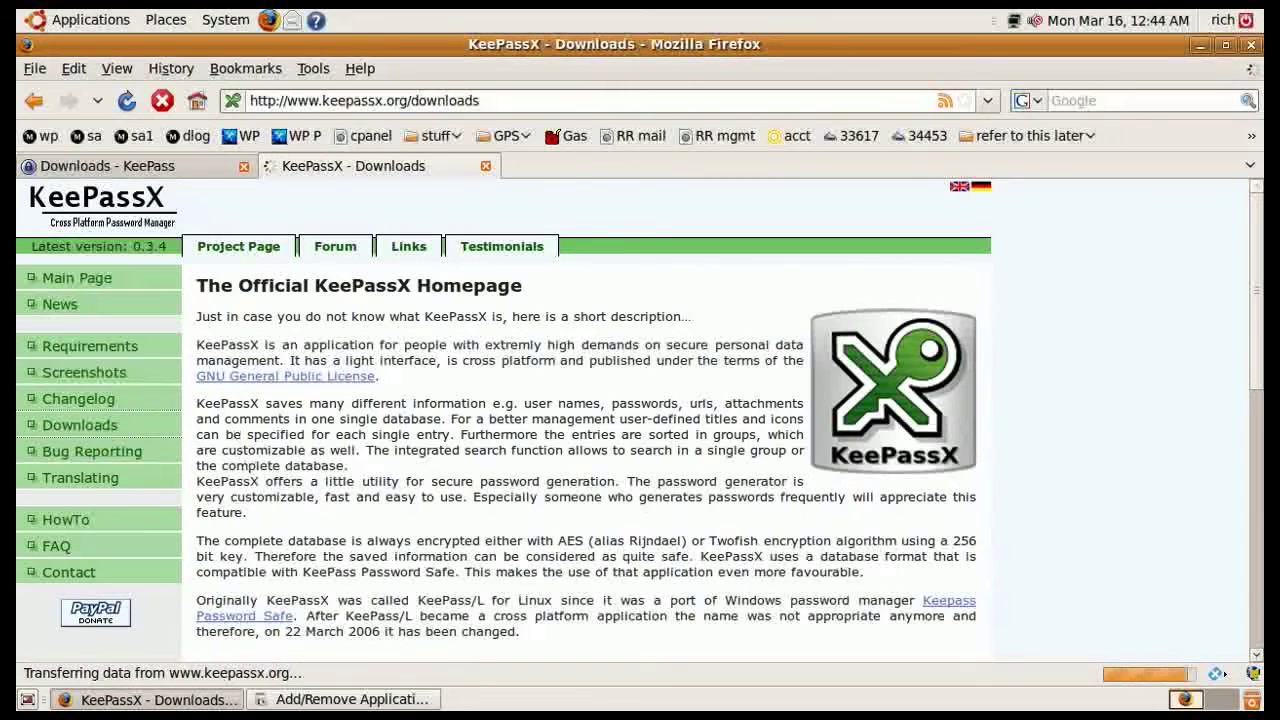
{"action": "scroll", "coordinate": [557, 450], "scroll_direction": "down", "scroll_amount": 2}
{"action": "scroll", "coordinate": [557, 450], "scroll_direction": "down", "scroll_amount": 4}
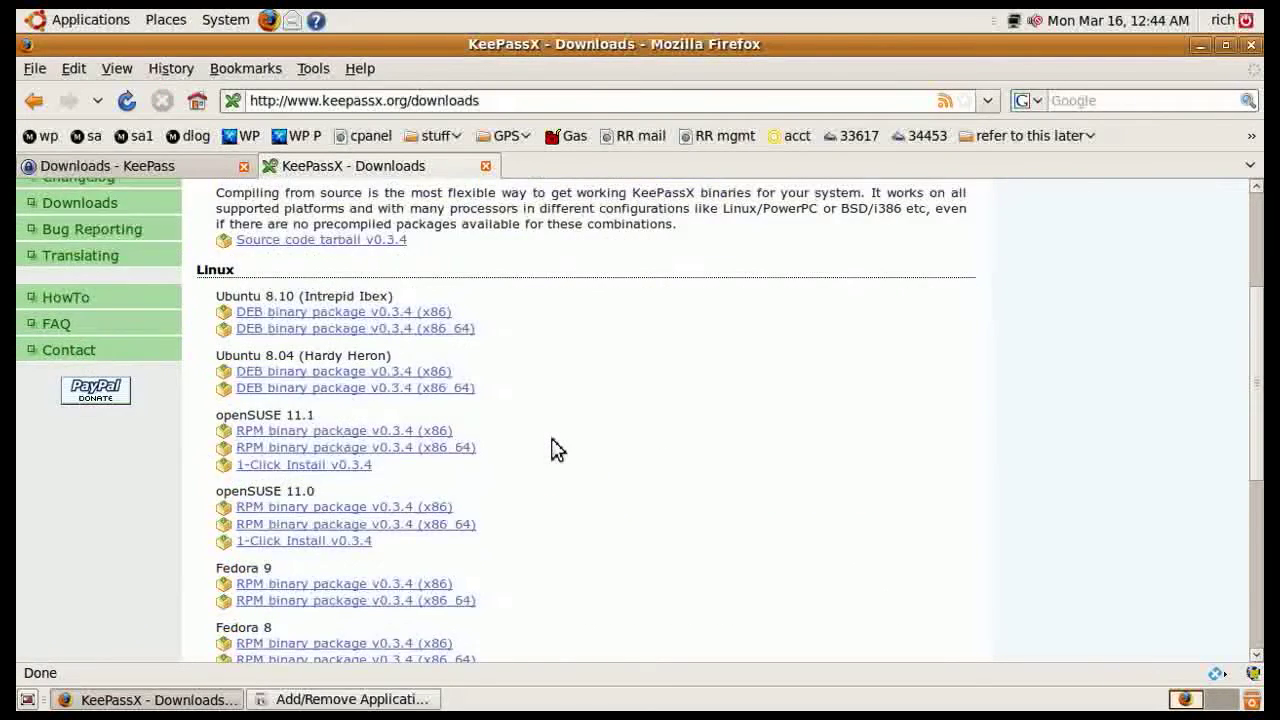
{"action": "scroll", "coordinate": [557, 450], "scroll_direction": "down", "scroll_amount": 4}
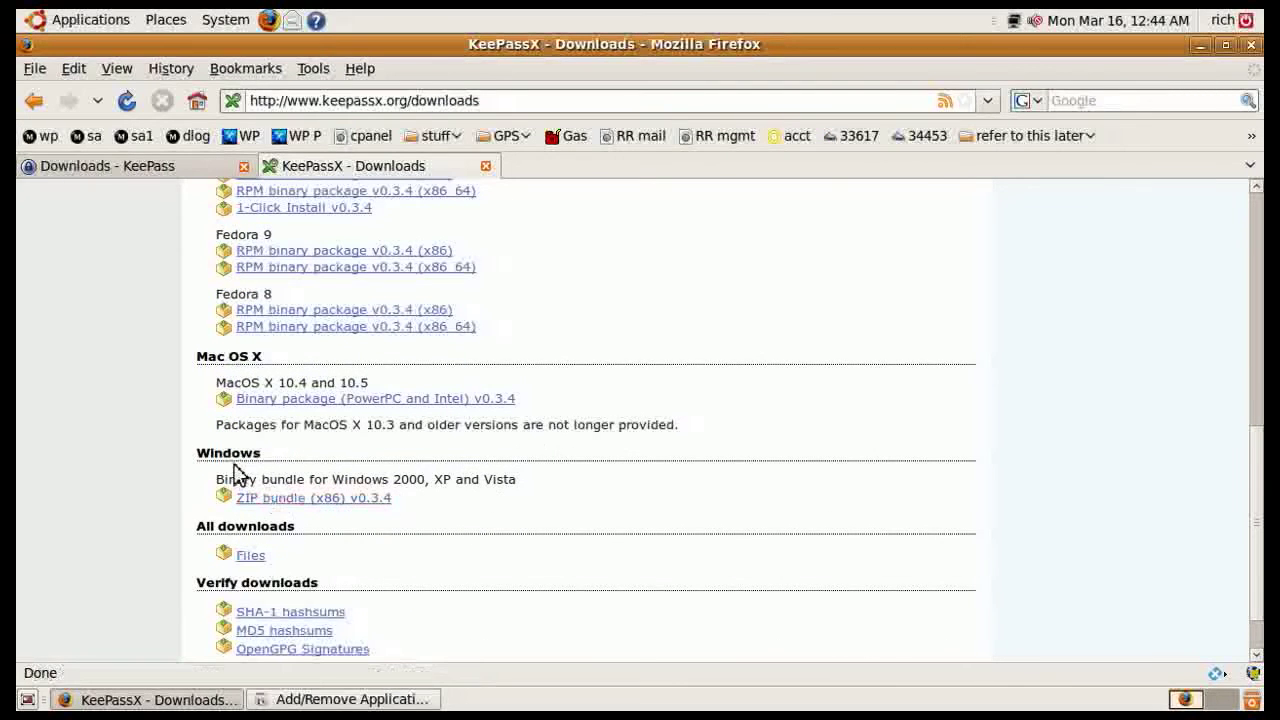
{"action": "scroll", "coordinate": [571, 506], "scroll_direction": "up", "scroll_amount": 5}
{"action": "scroll", "coordinate": [571, 506], "scroll_direction": "up", "scroll_amount": 2}
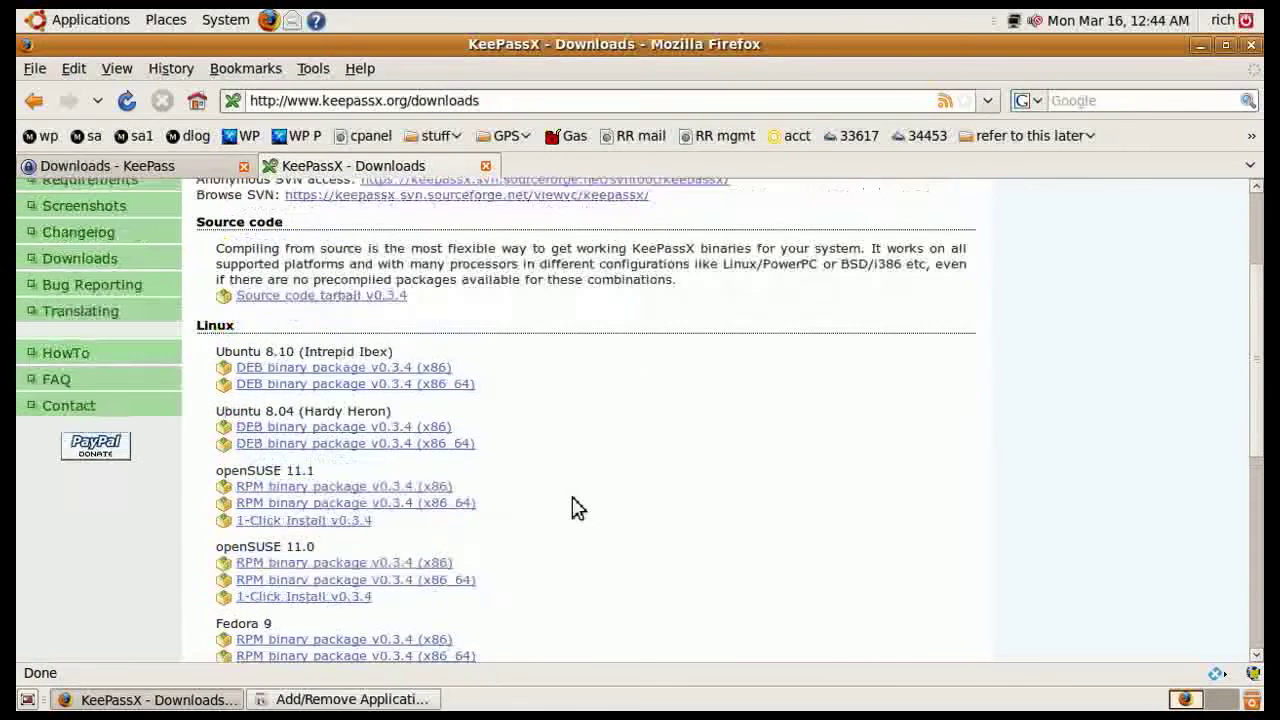
{"action": "scroll", "coordinate": [557, 457], "scroll_direction": "down", "scroll_amount": 1}
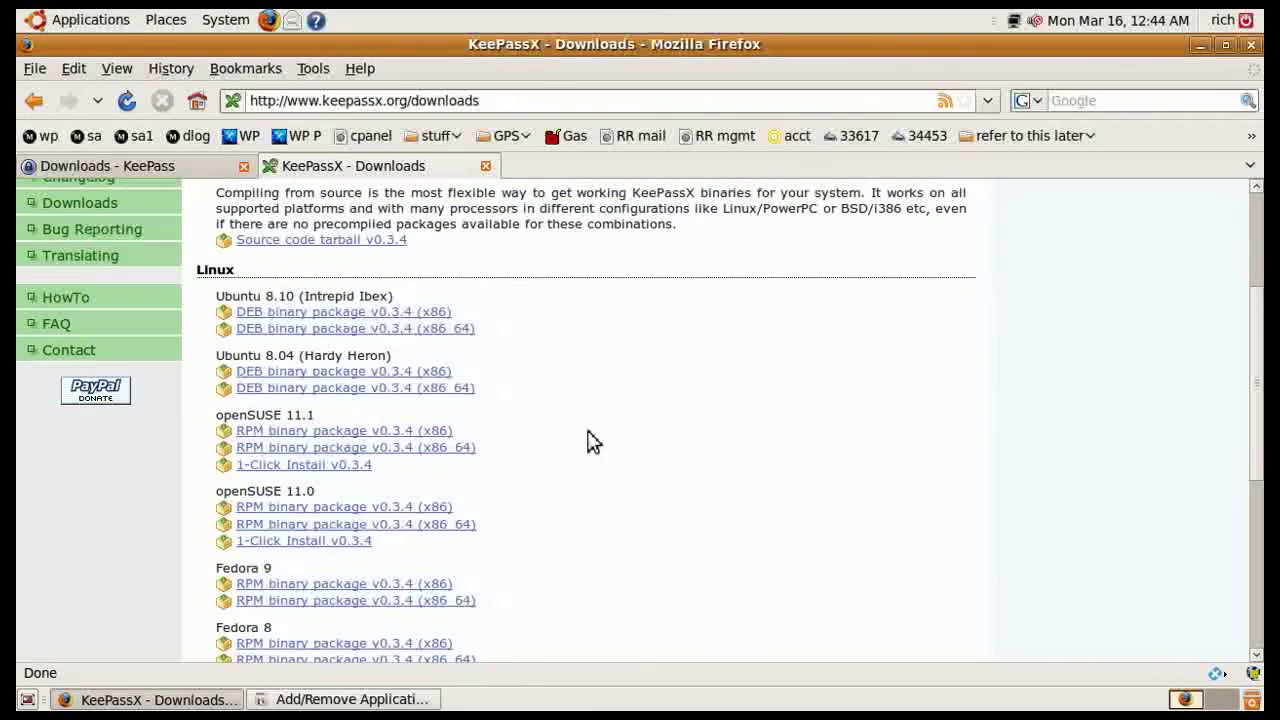
{"action": "left_click", "coordinate": [1251, 46]}
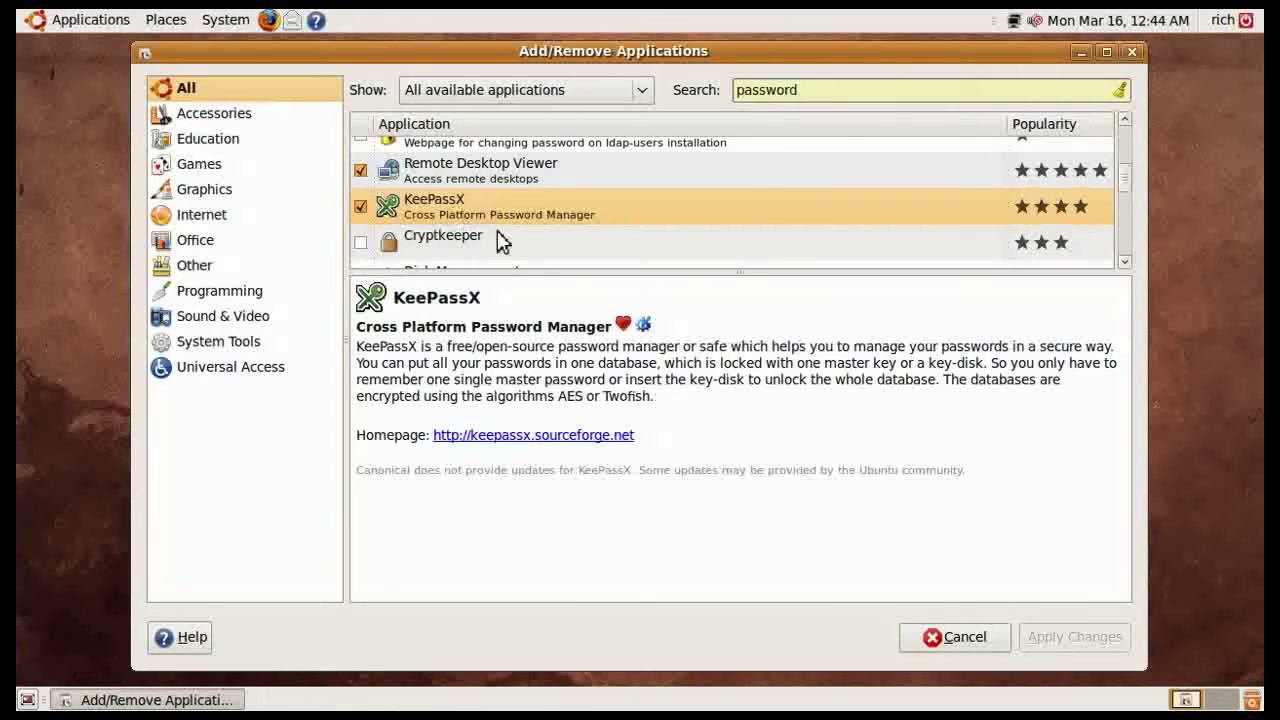
Cancel Add/Remove Applications and launch KeePassX from Applications > Accessories
{"action": "left_click", "coordinate": [930, 637]}
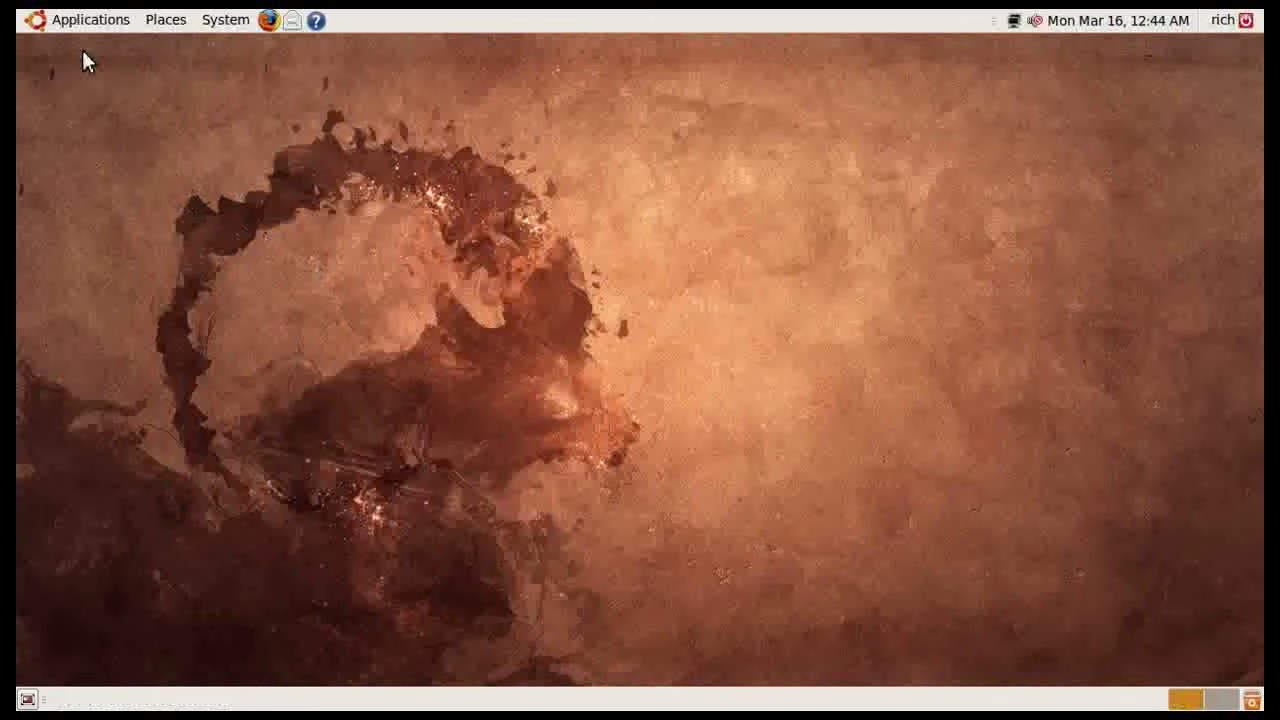
{"action": "left_click", "coordinate": [88, 21]}
{"action": "mouse_move", "coordinate": [88, 52]}
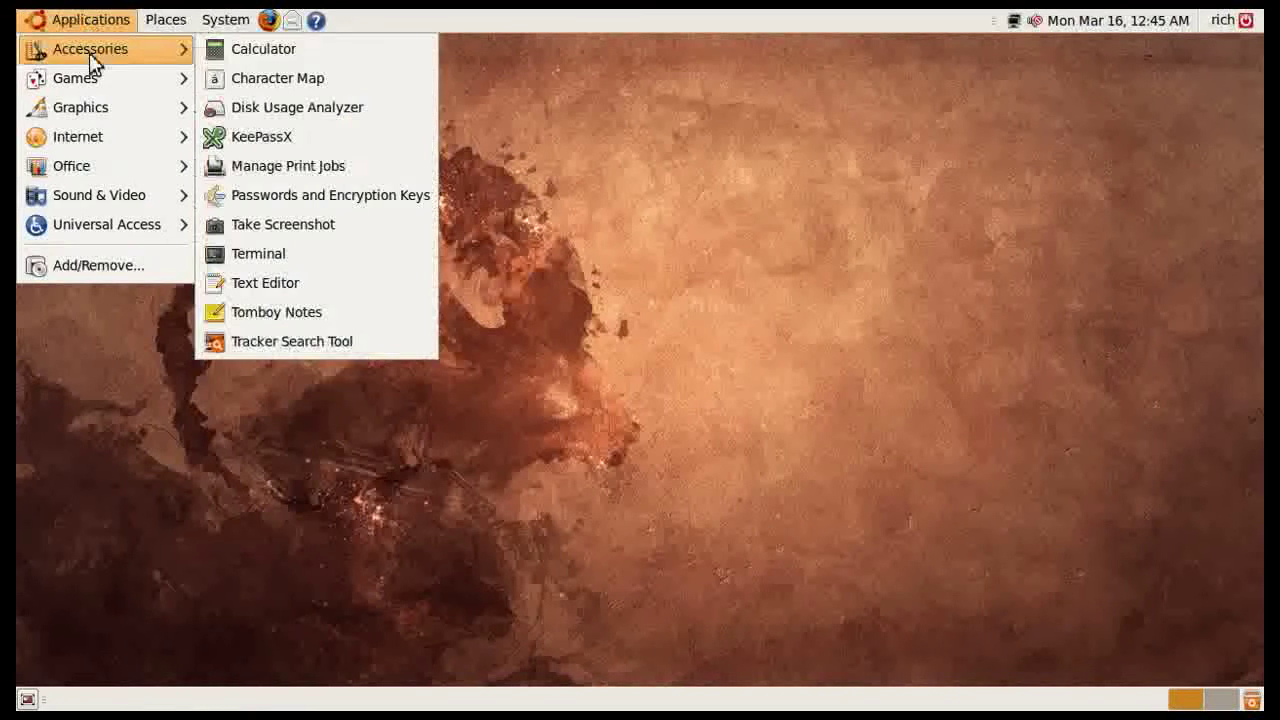
{"action": "left_click", "coordinate": [246, 140]}
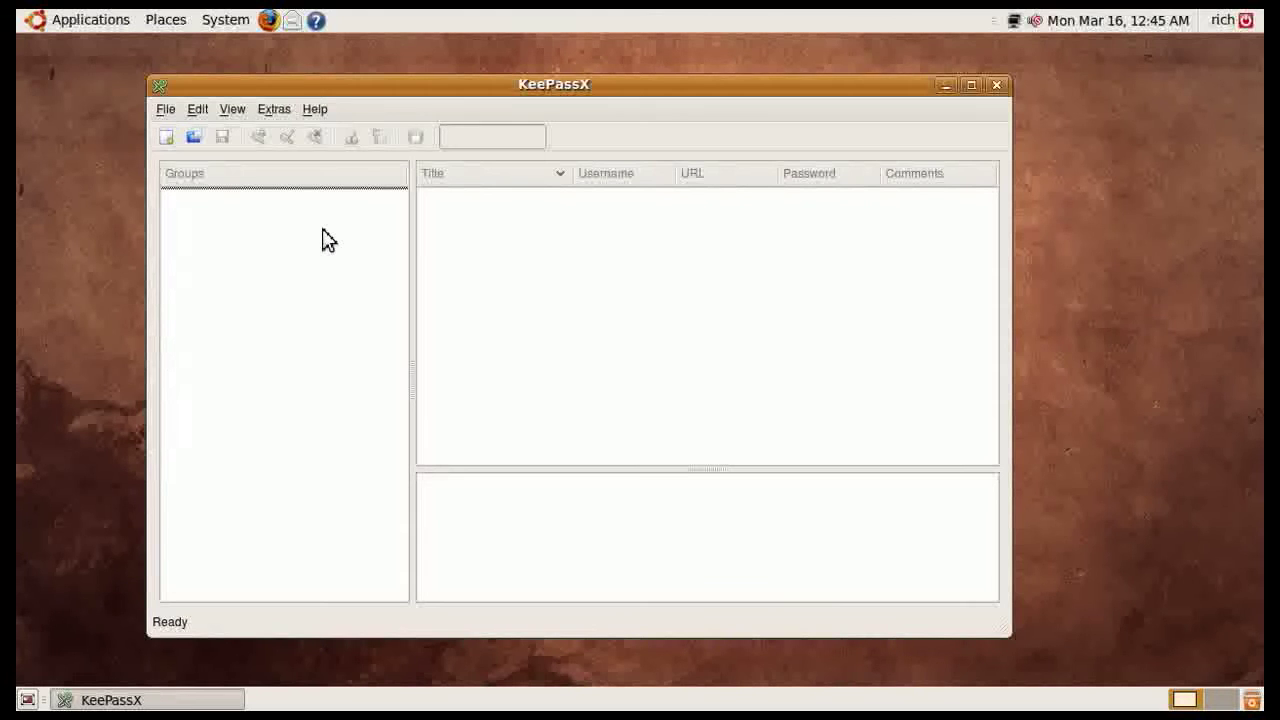
Create a new database with a repeated master password, then start a new Internet-group entry
{"action": "left_click", "coordinate": [168, 138]}
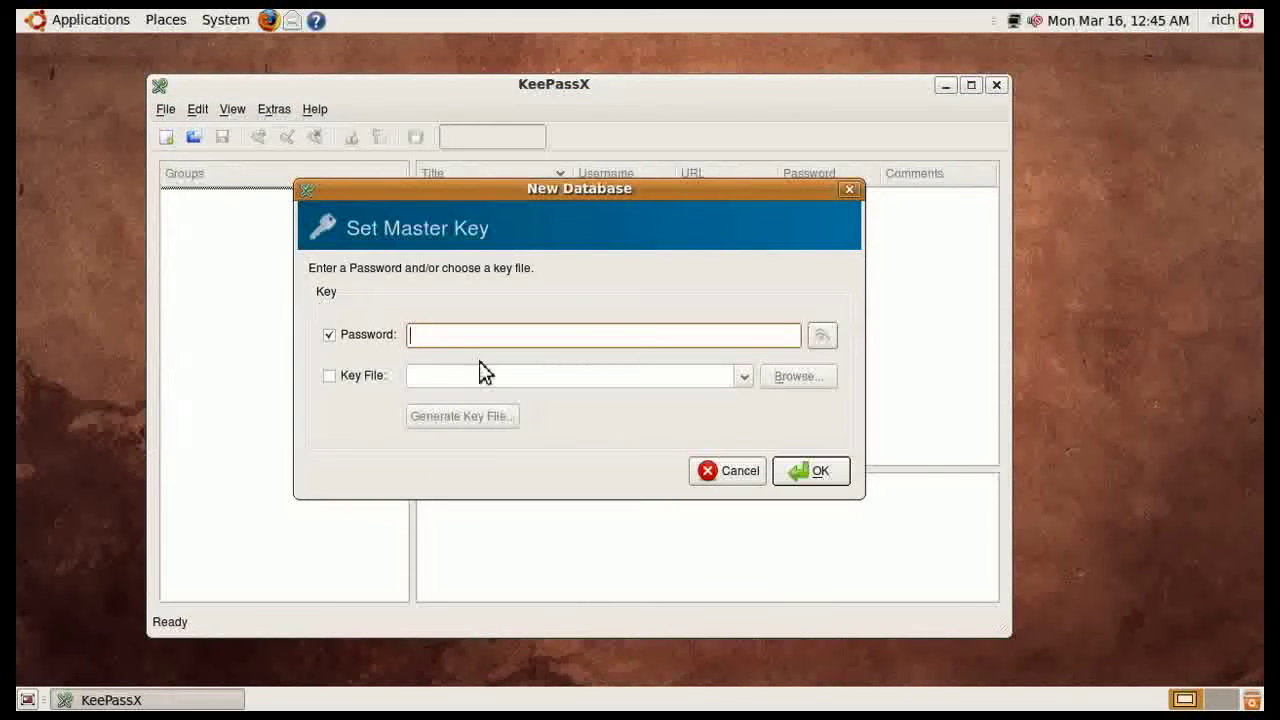
{"action": "type", "text": "test"}
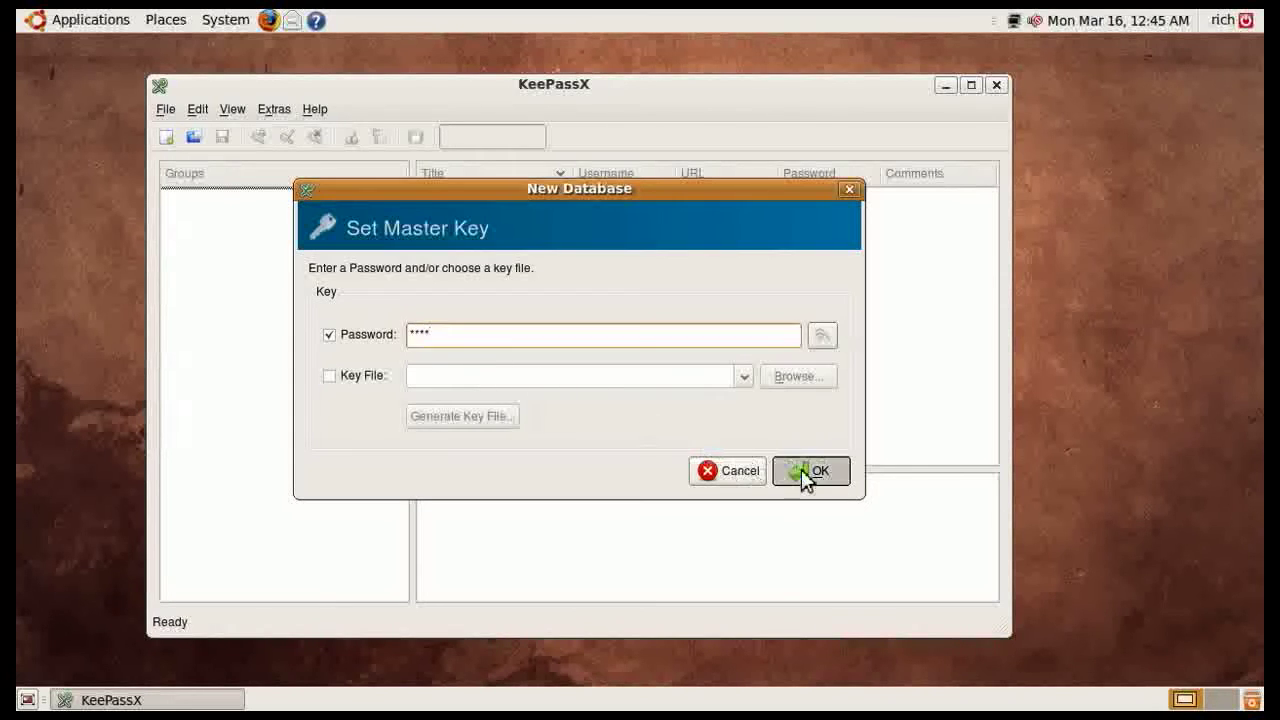
{"action": "left_click", "coordinate": [803, 476]}
{"action": "type", "text": "test"}
{"action": "left_click", "coordinate": [818, 471]}
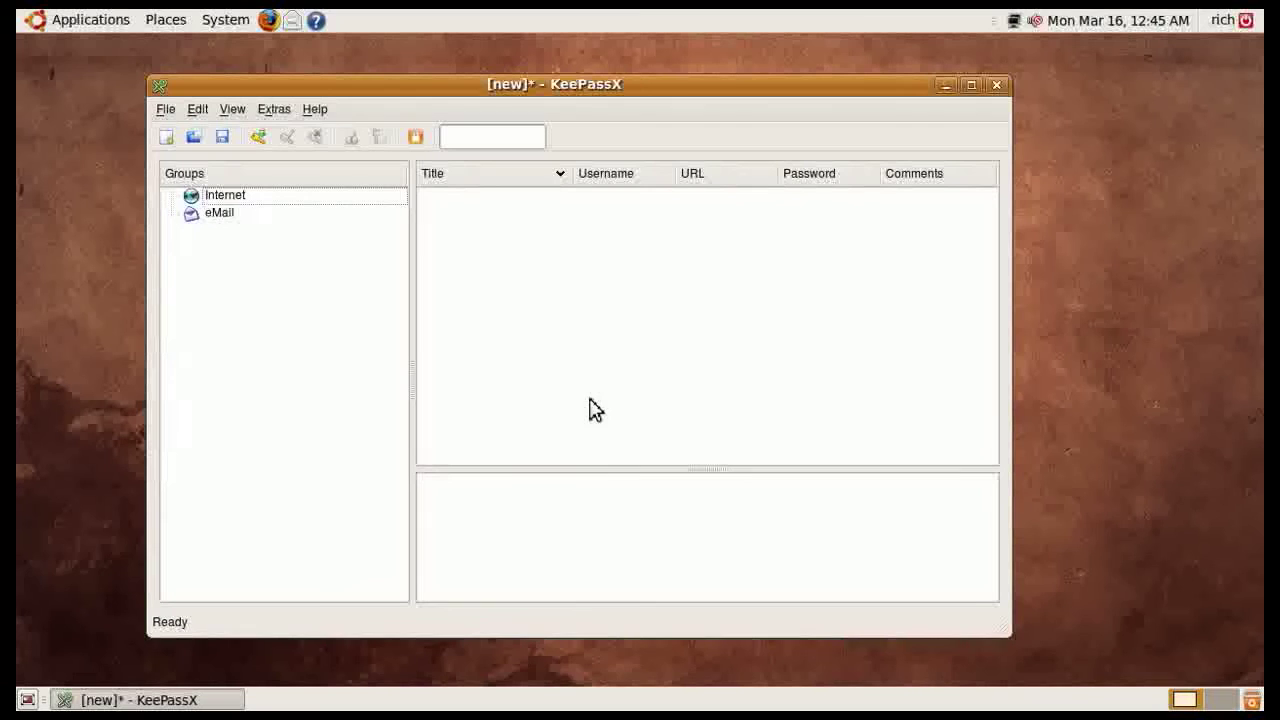
{"action": "right_click", "coordinate": [498, 258]}
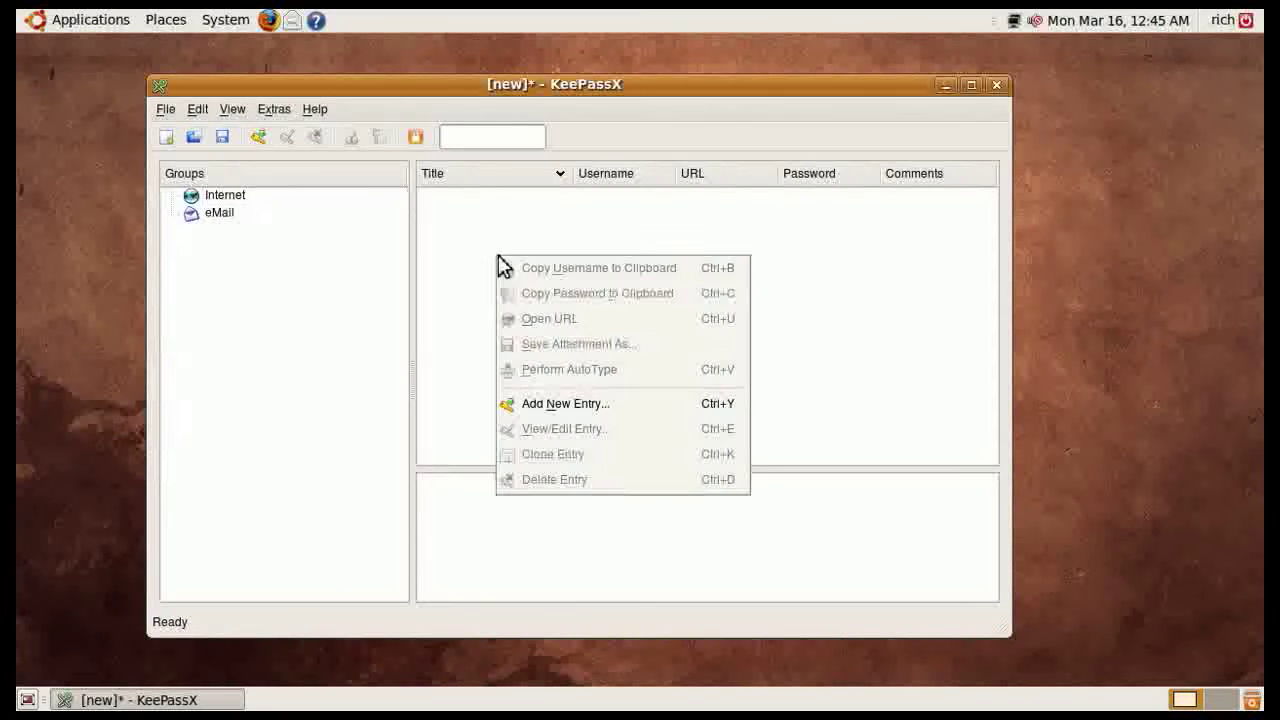
{"action": "left_click", "coordinate": [571, 405]}
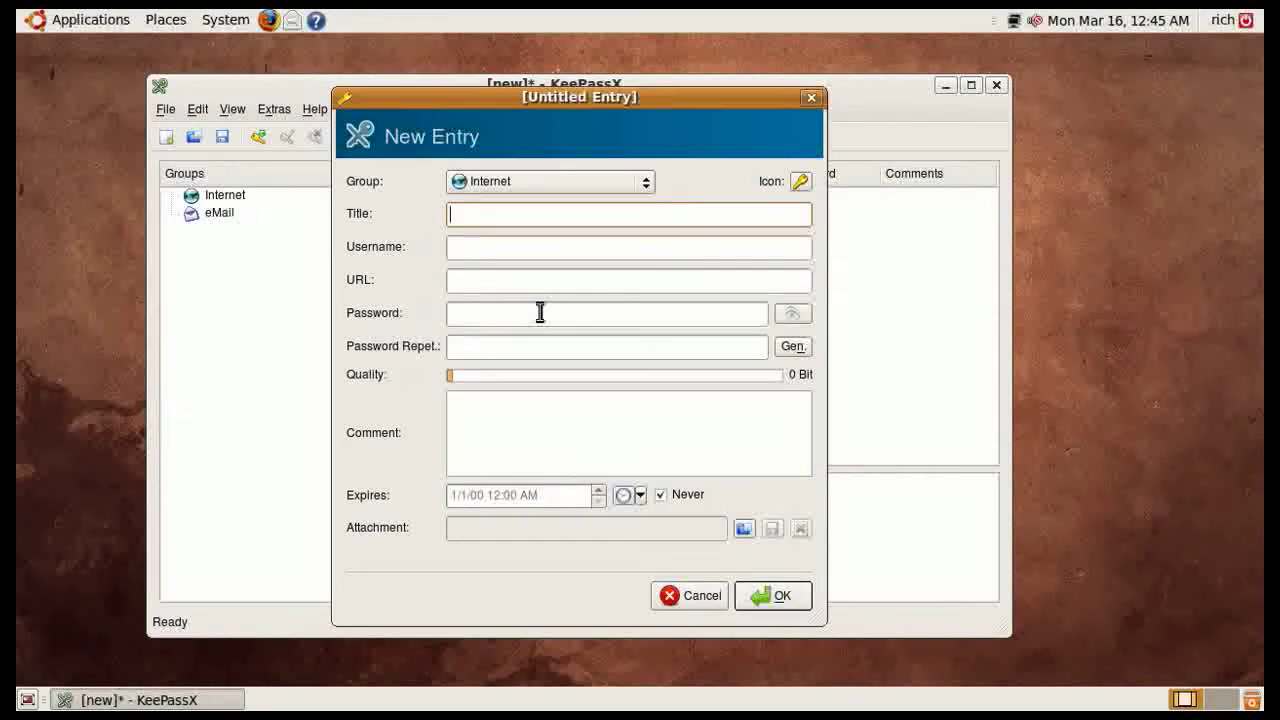
{"action": "type", "text": "test"}
{"action": "left_click", "coordinate": [488, 251]}
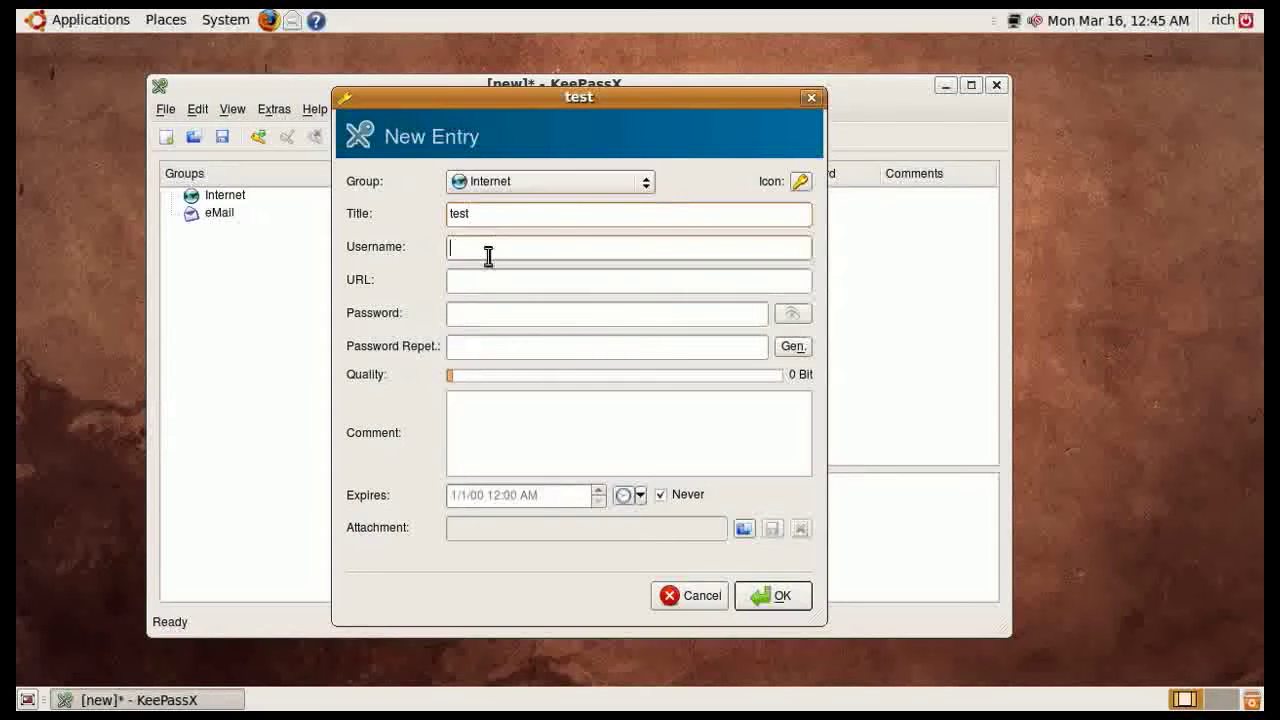
{"action": "left_click", "coordinate": [497, 220]}
{"action": "type", "text": ".com"}
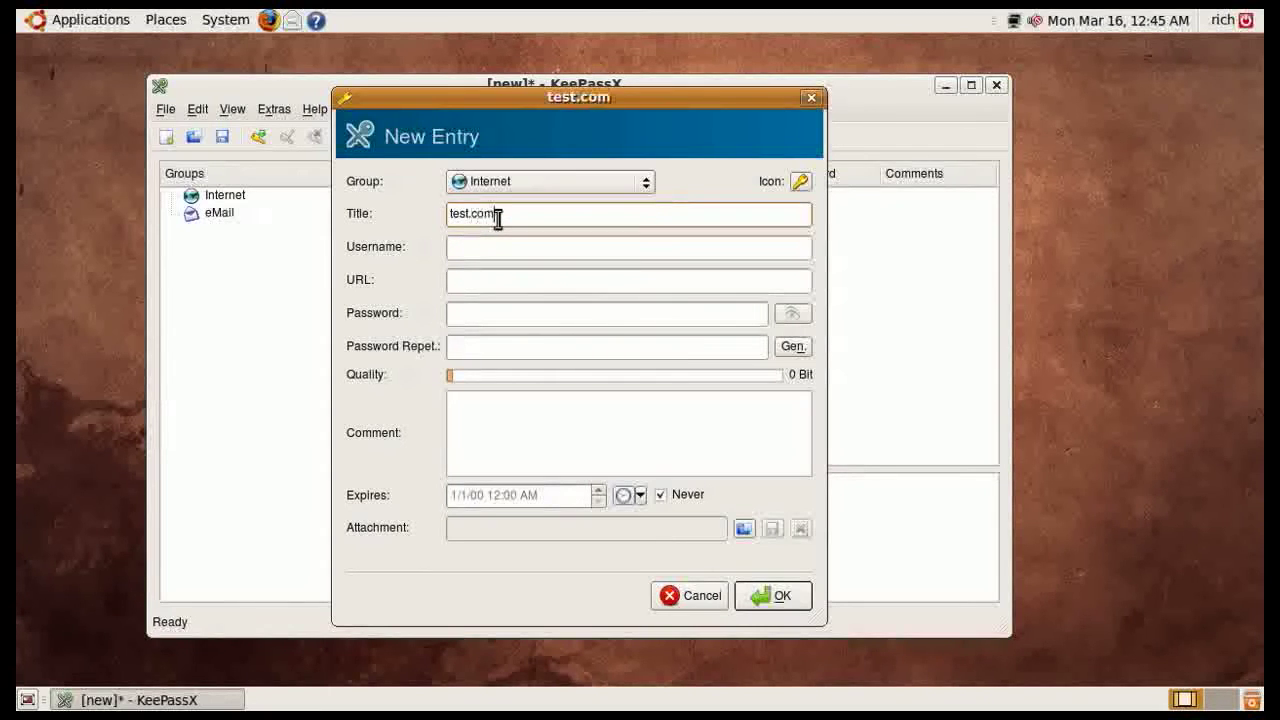
{"action": "key", "text": "Tab"}
{"action": "left_click", "coordinate": [495, 252]}
{"action": "type", "text": "tes"}
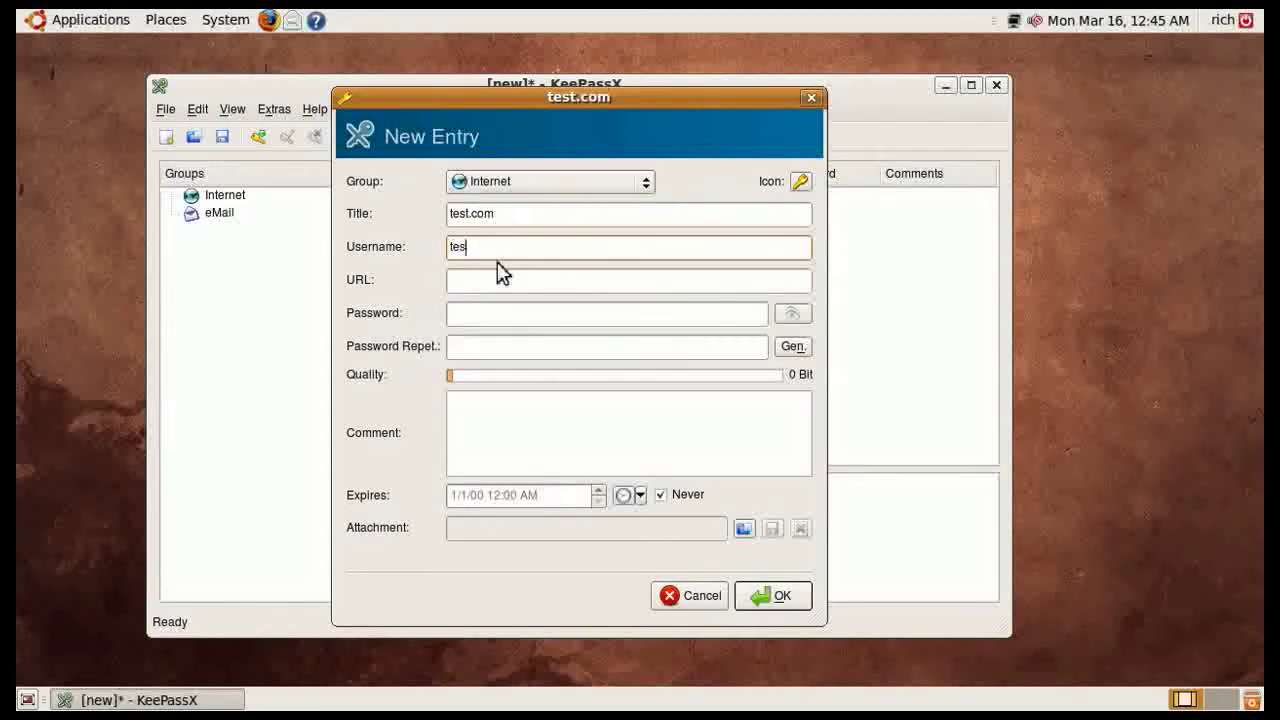
{"action": "type", "text": "t"}
{"action": "left_click", "coordinate": [489, 283]}
{"action": "type", "text": "htt"}
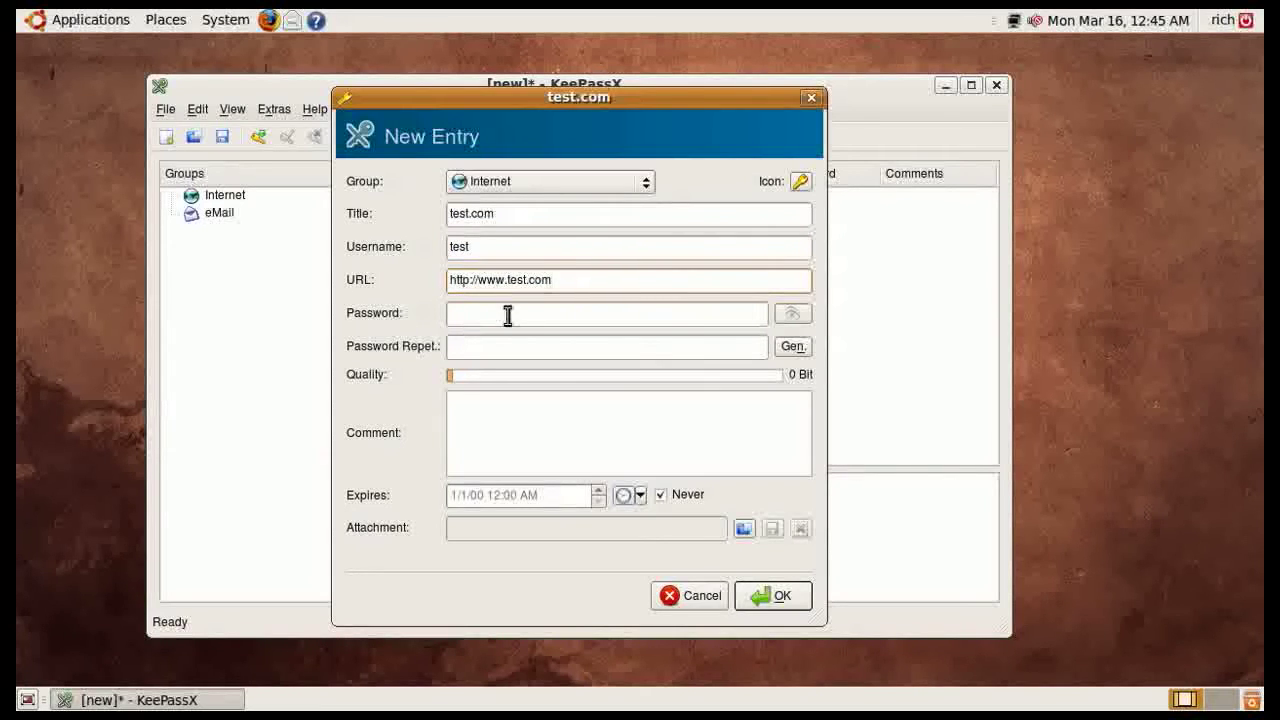
Enter the entry's password and a matching repeated password, skipping the password generator
{"action": "left_click", "coordinate": [483, 317]}
{"action": "type", "text": "test"}
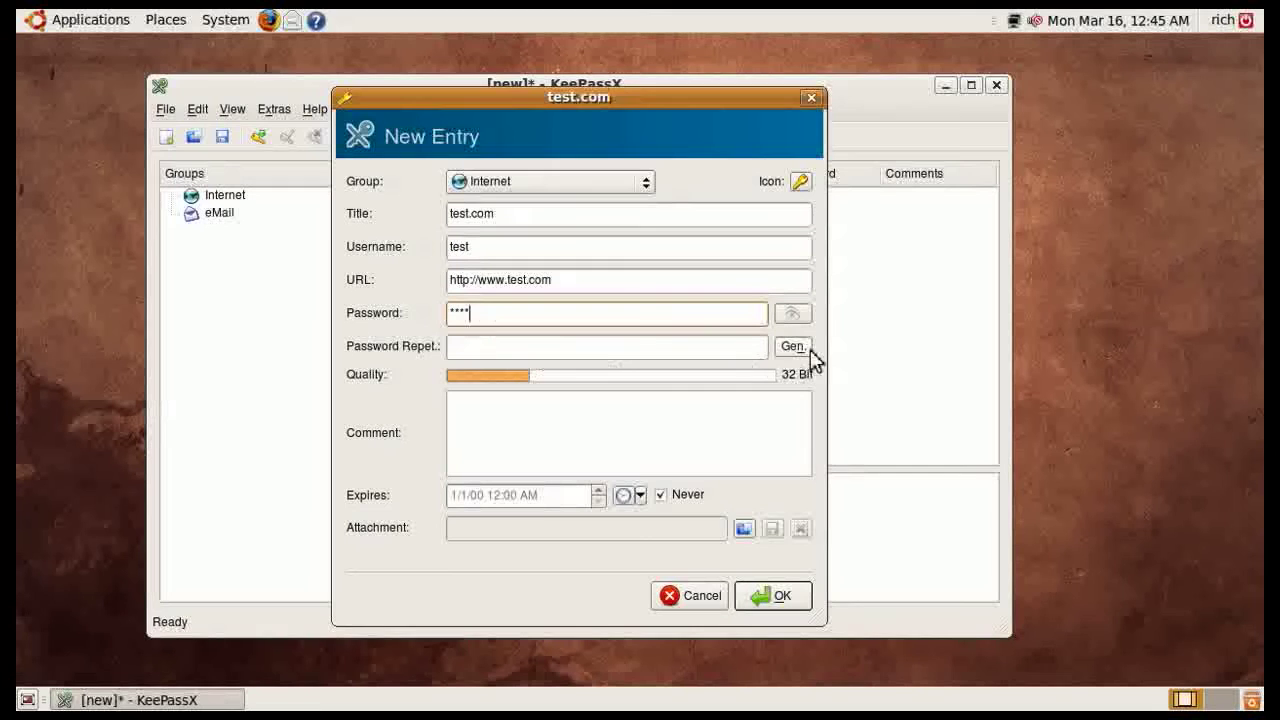
{"action": "left_click", "coordinate": [794, 346]}
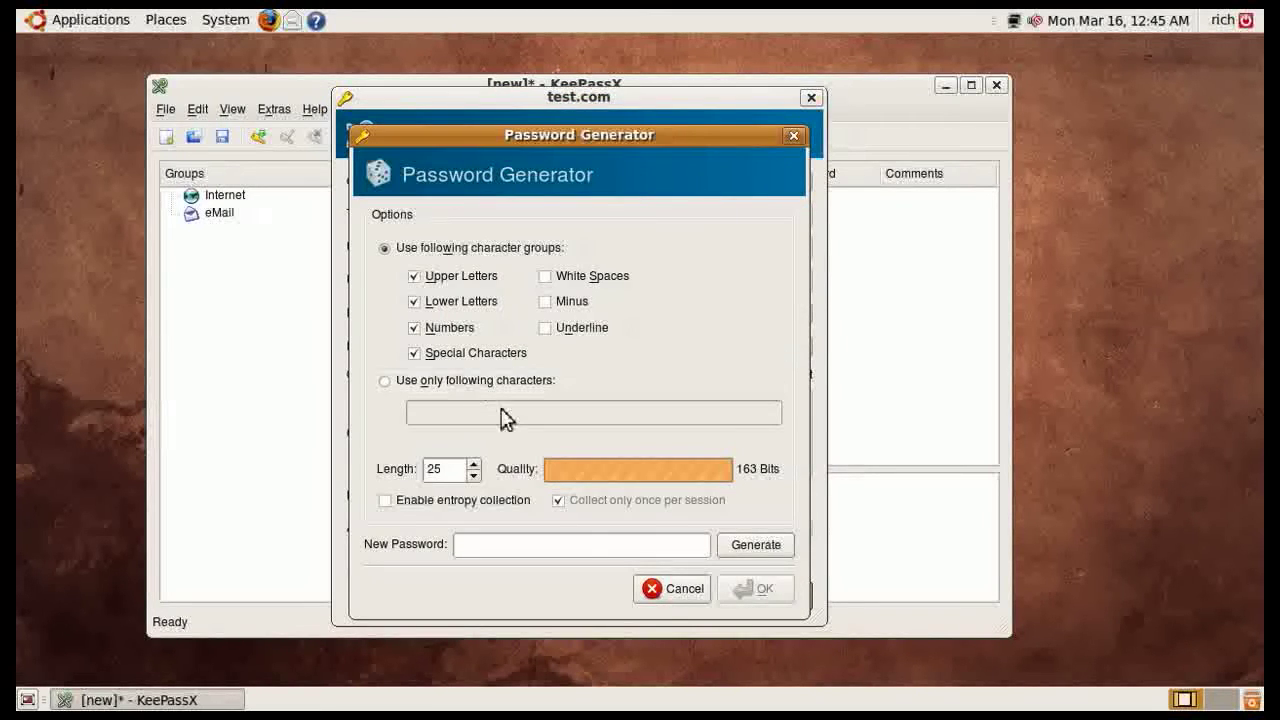
{"action": "left_click", "coordinate": [678, 592]}
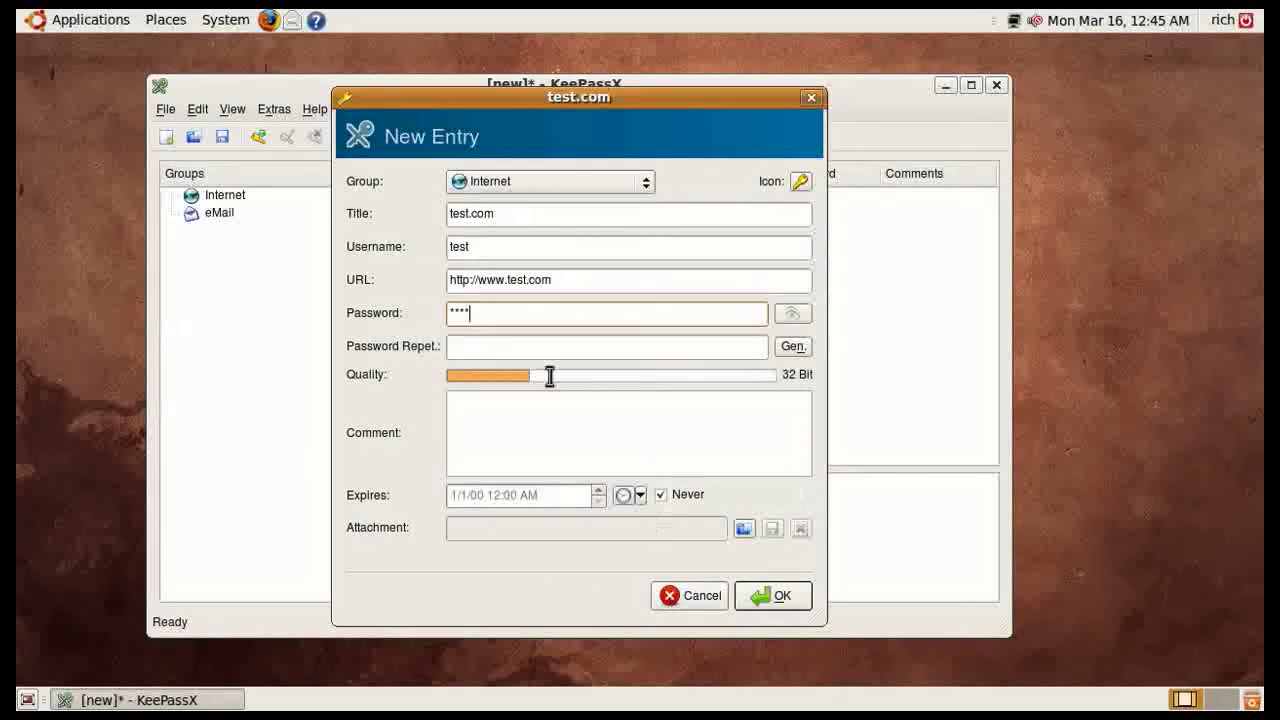
{"action": "left_click", "coordinate": [502, 349]}
{"action": "type", "text": "tes"}
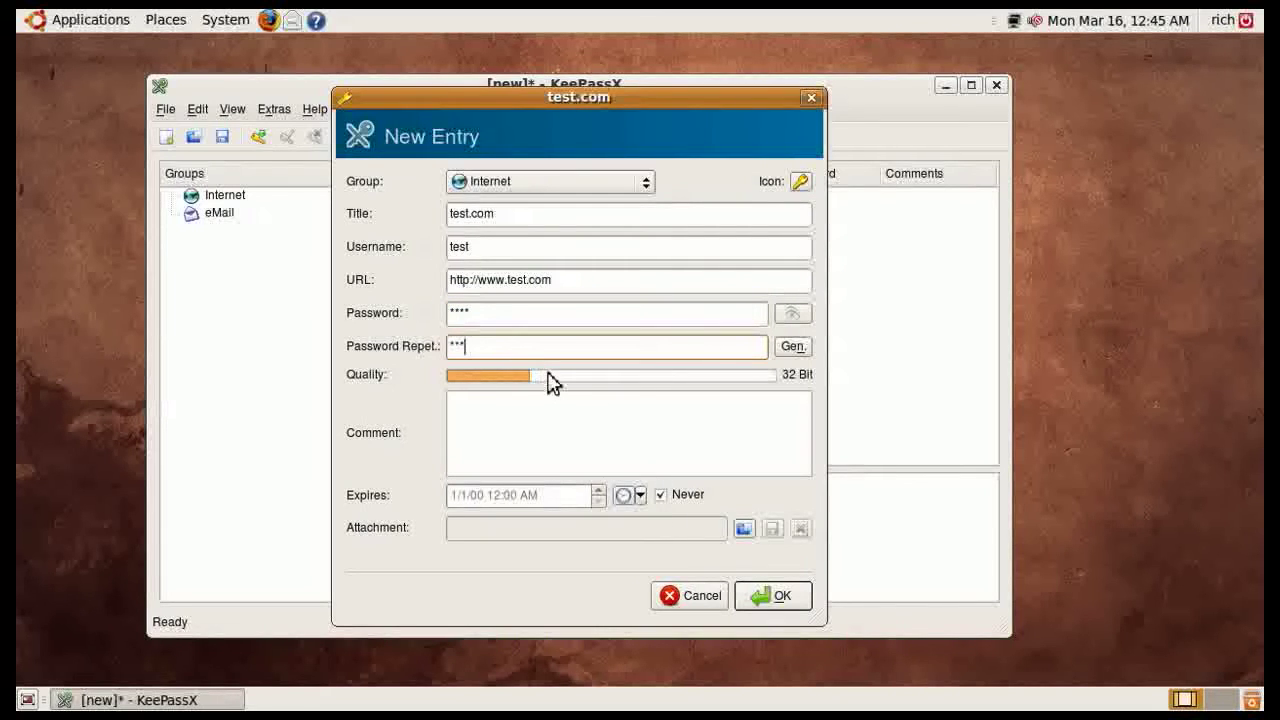
{"action": "left_click", "coordinate": [485, 430]}
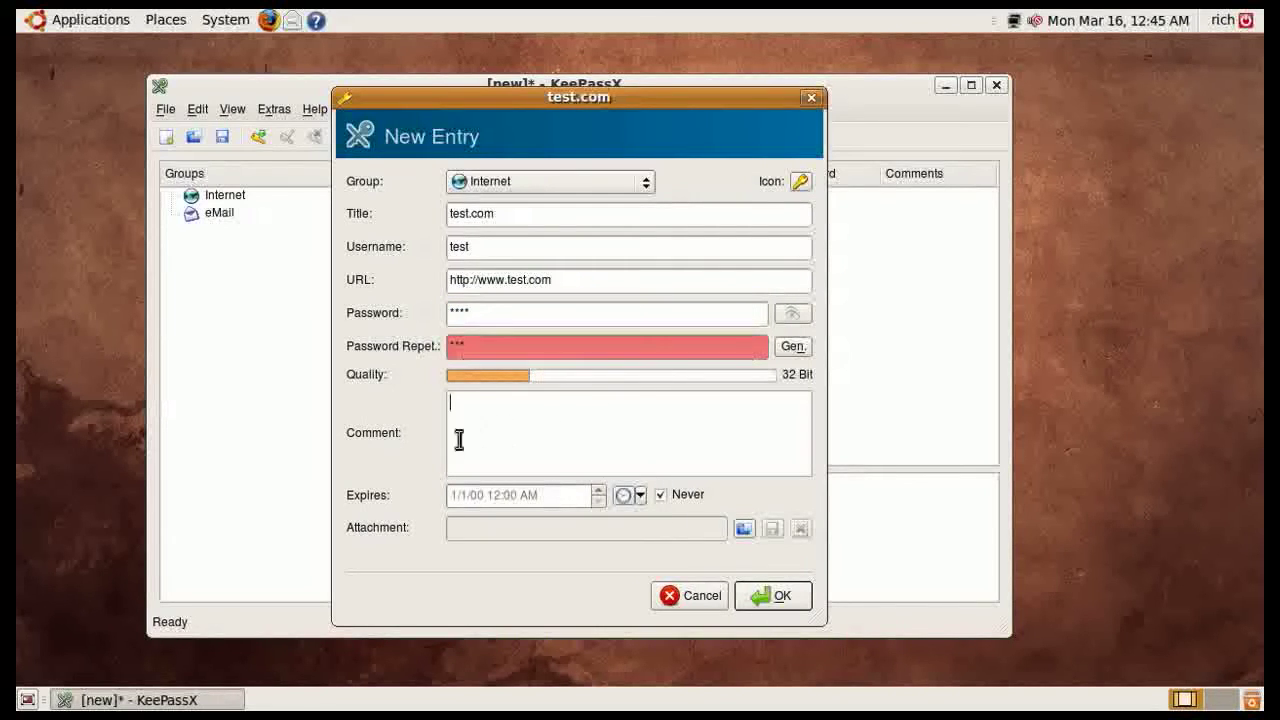
{"action": "left_click", "coordinate": [486, 345]}
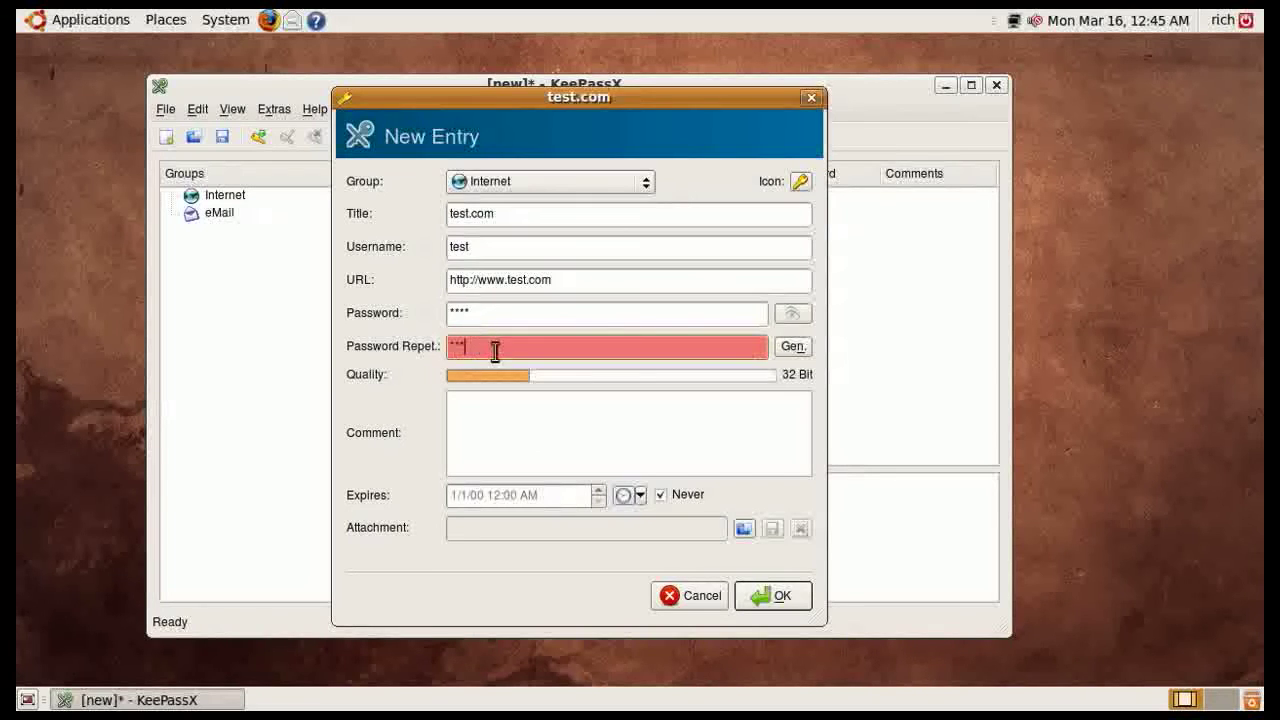
{"action": "type", "text": "t"}
Add the comment 'test', save the test.com entry, and select it in the list
{"action": "left_click", "coordinate": [521, 419]}
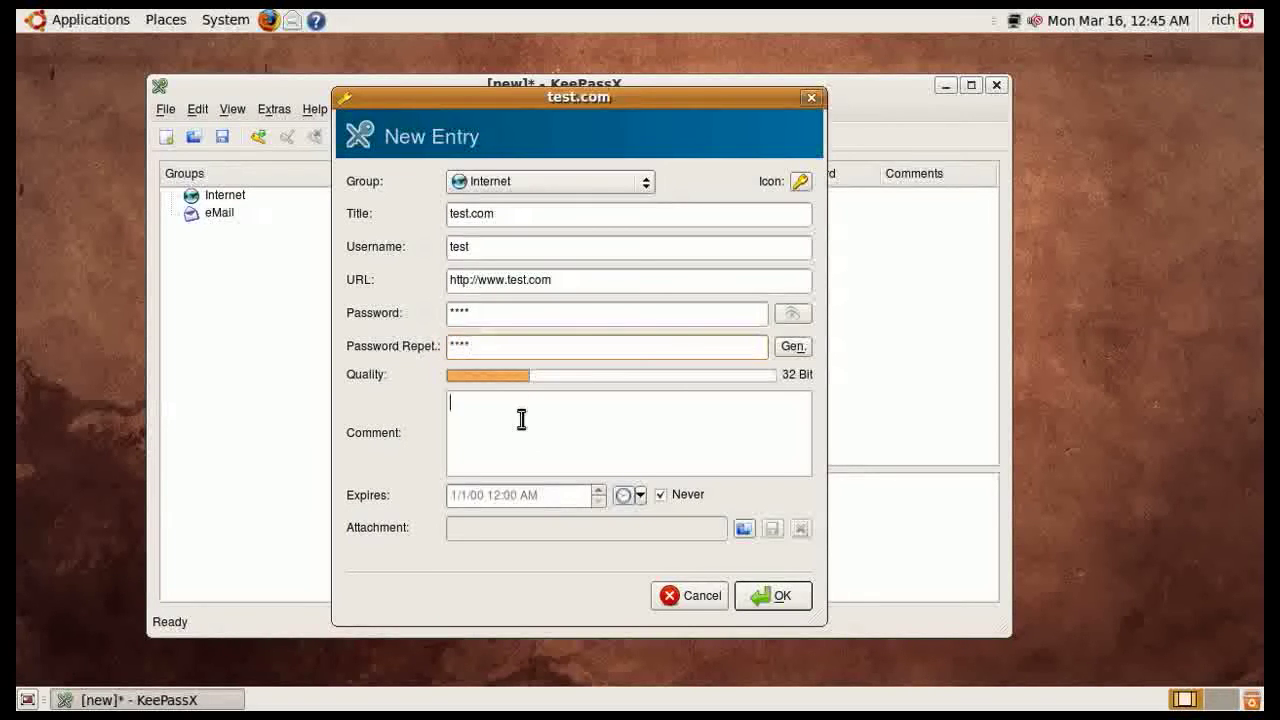
{"action": "left_click", "coordinate": [768, 598]}
{"action": "left_click", "coordinate": [490, 197]}
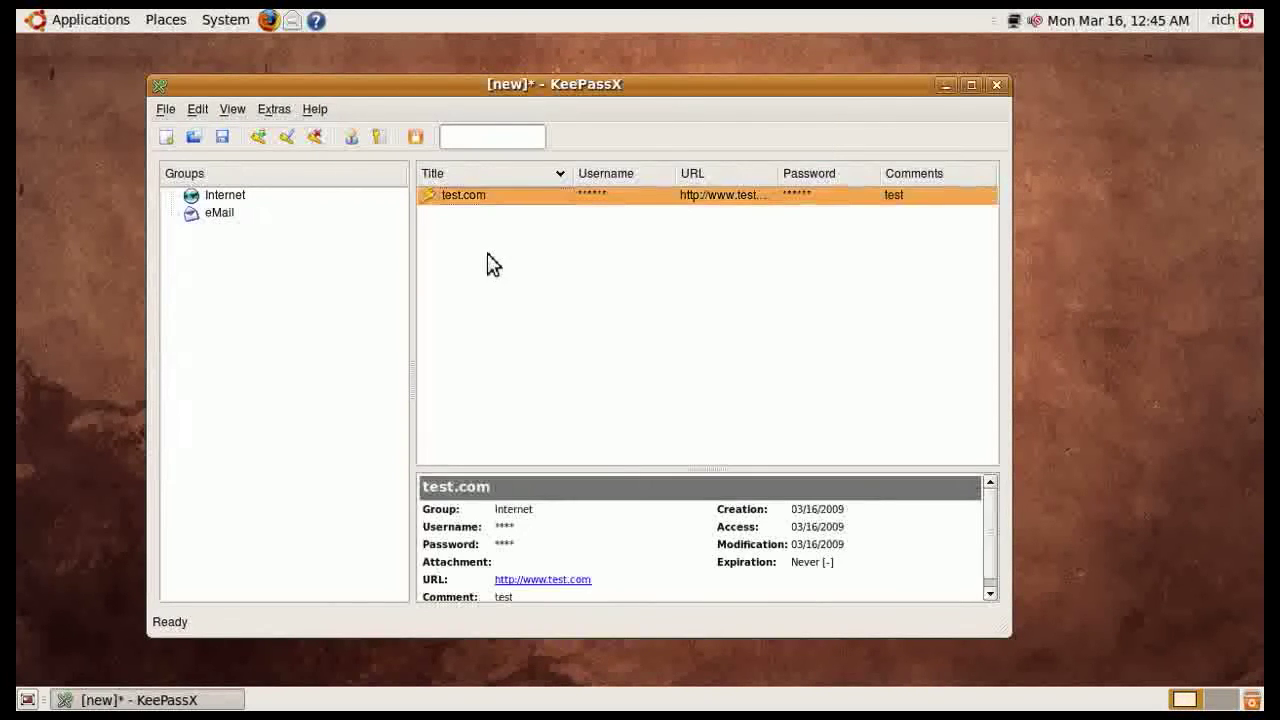
Save the database as a KeePass Databases (*.kdb) file
{"action": "left_click", "coordinate": [166, 109]}
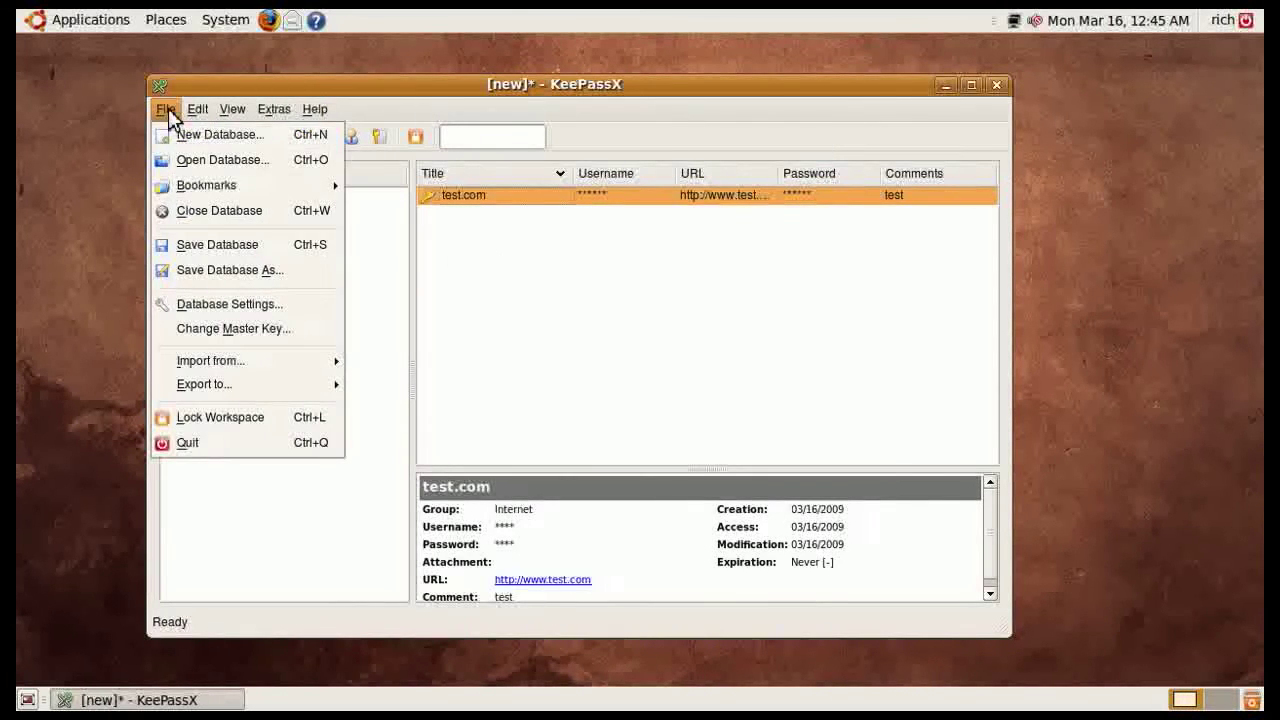
{"action": "left_click", "coordinate": [233, 272]}
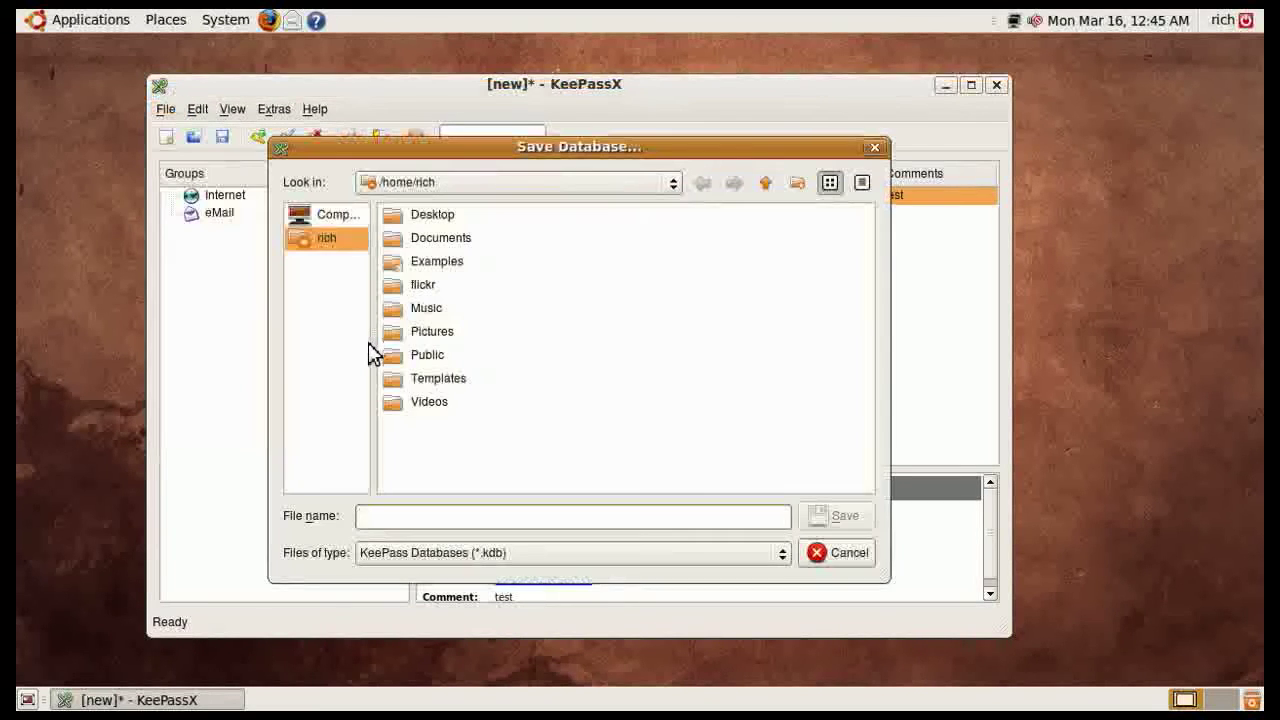
{"action": "left_click", "coordinate": [530, 558]}
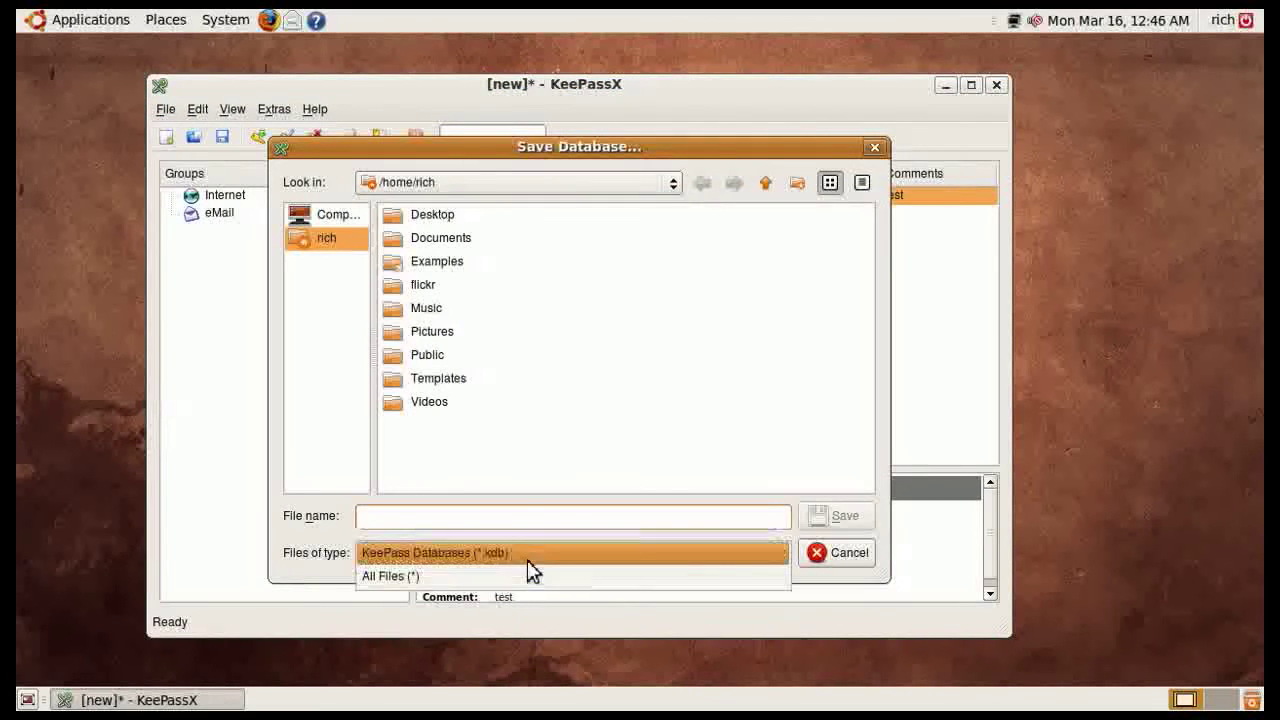
{"action": "left_click", "coordinate": [530, 430]}
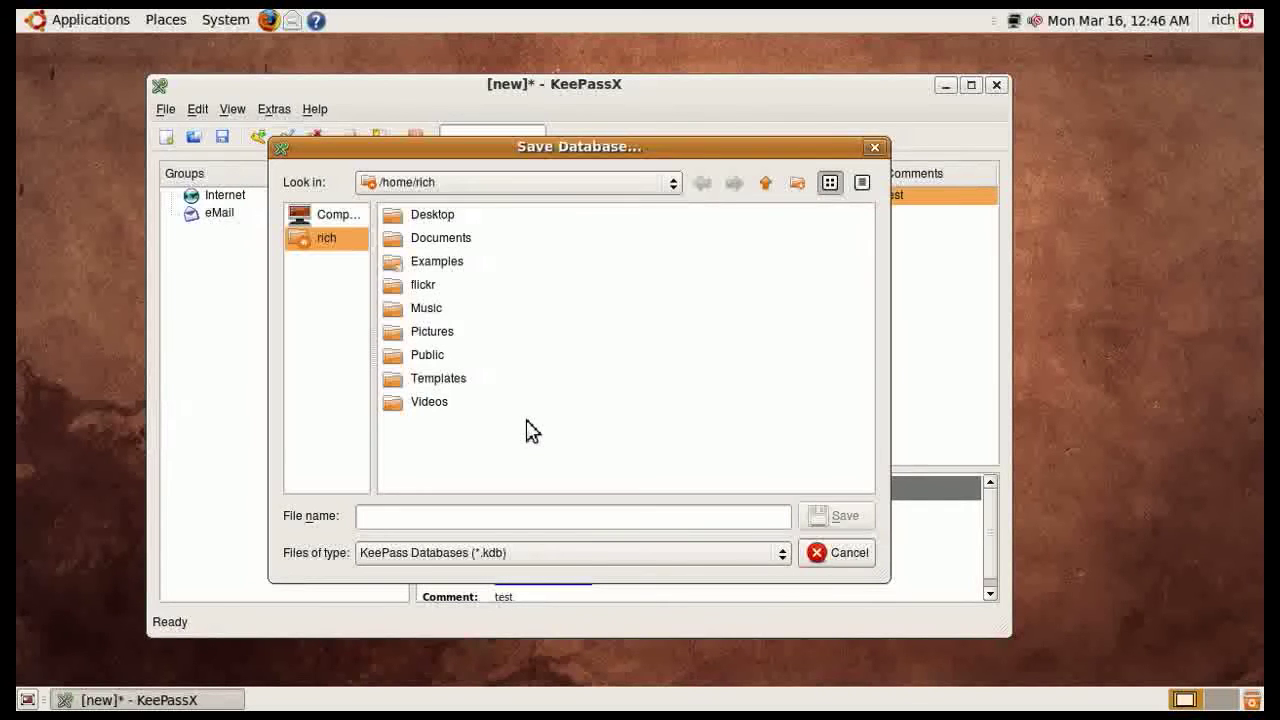
{"action": "left_click", "coordinate": [834, 556]}
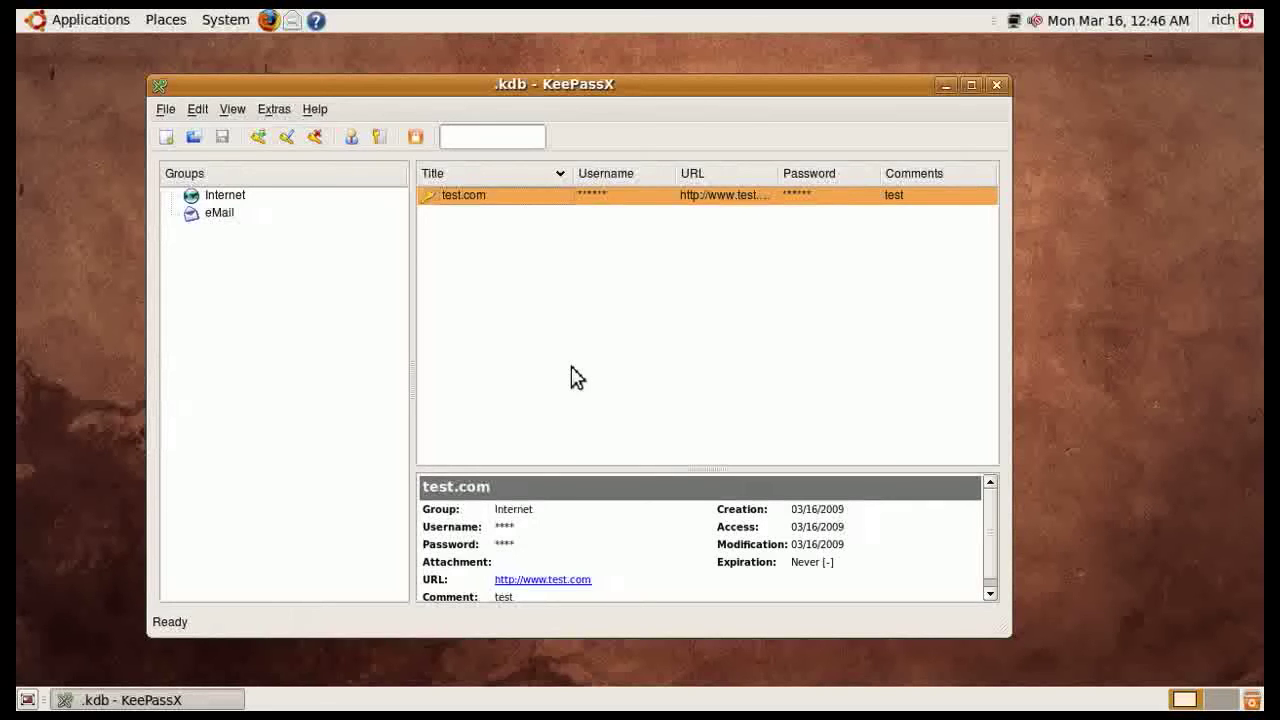
Look over the File menu again and dismiss it without choosing anything
{"action": "left_click", "coordinate": [166, 109]}
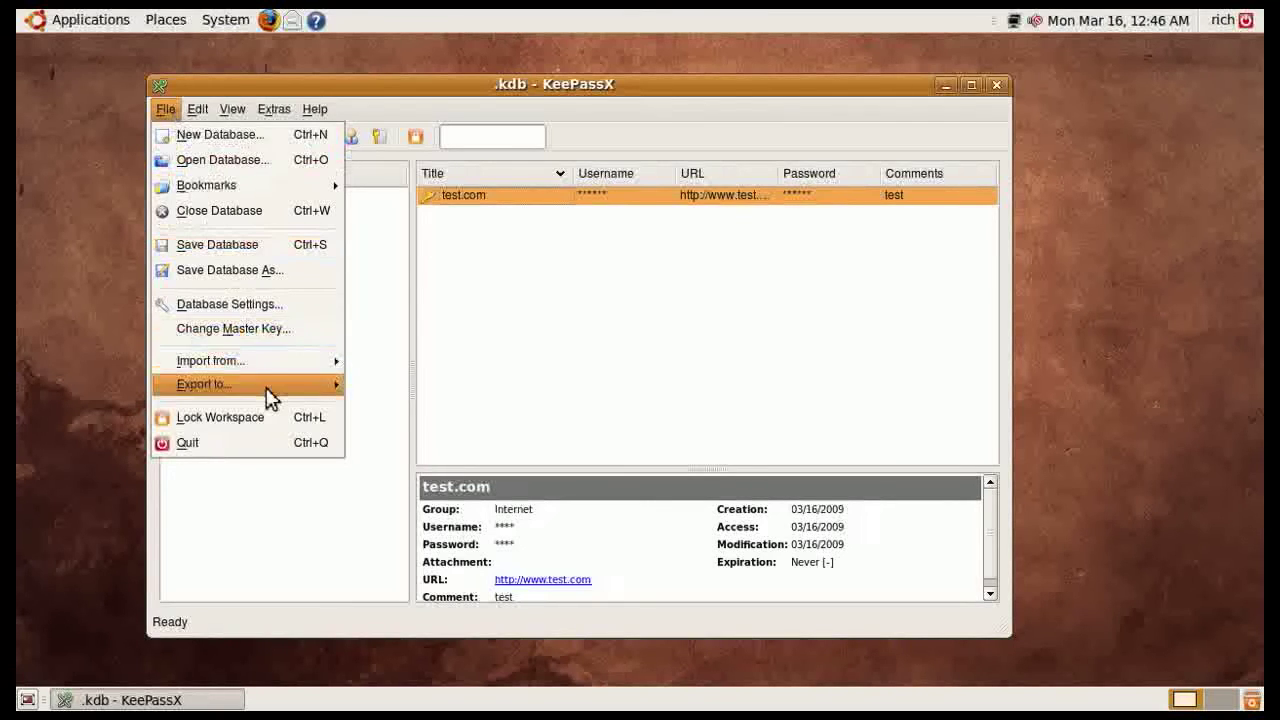
{"action": "mouse_move", "coordinate": [270, 390]}
{"action": "mouse_move", "coordinate": [262, 366]}
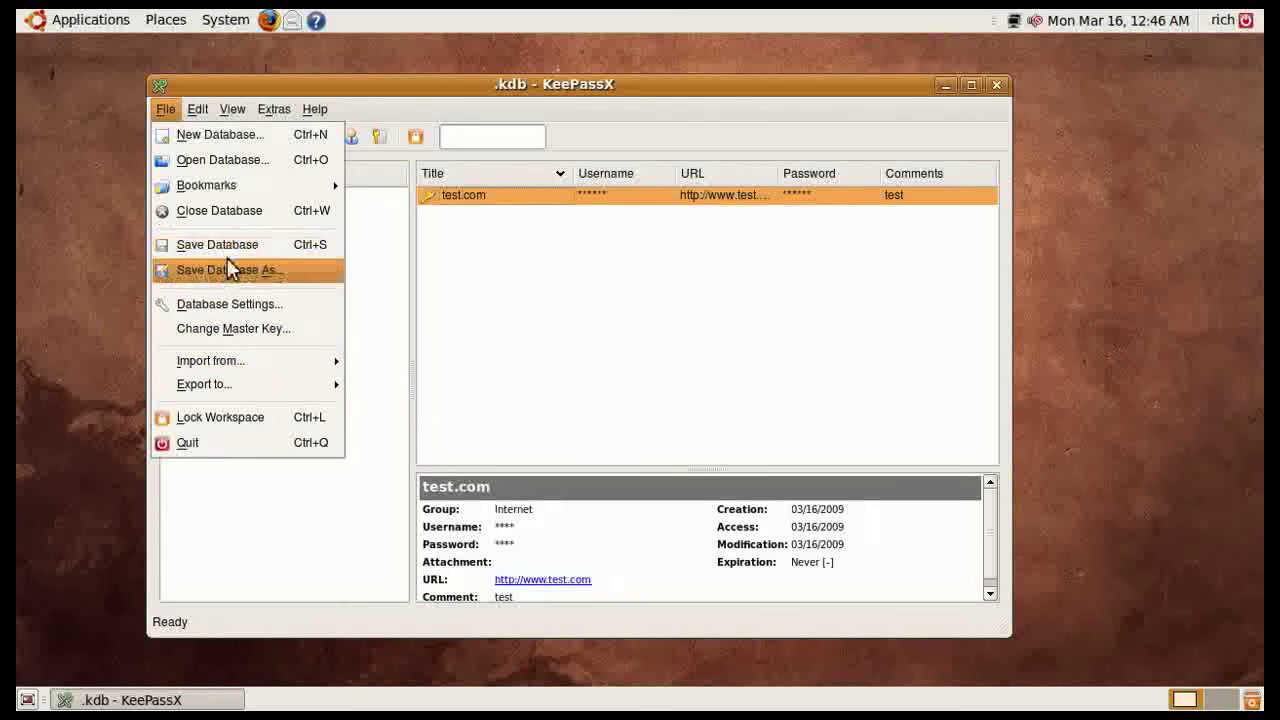
{"action": "left_click", "coordinate": [484, 268]}
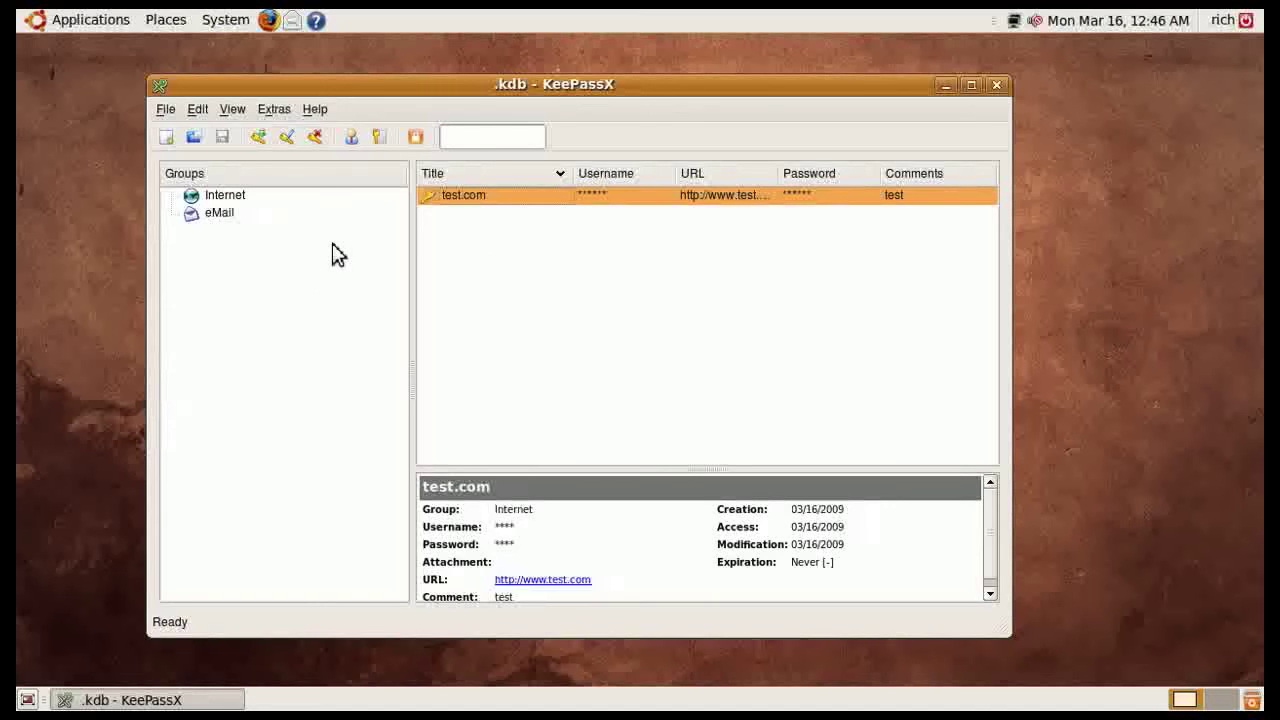
{"action": "right_click", "coordinate": [500, 208]}
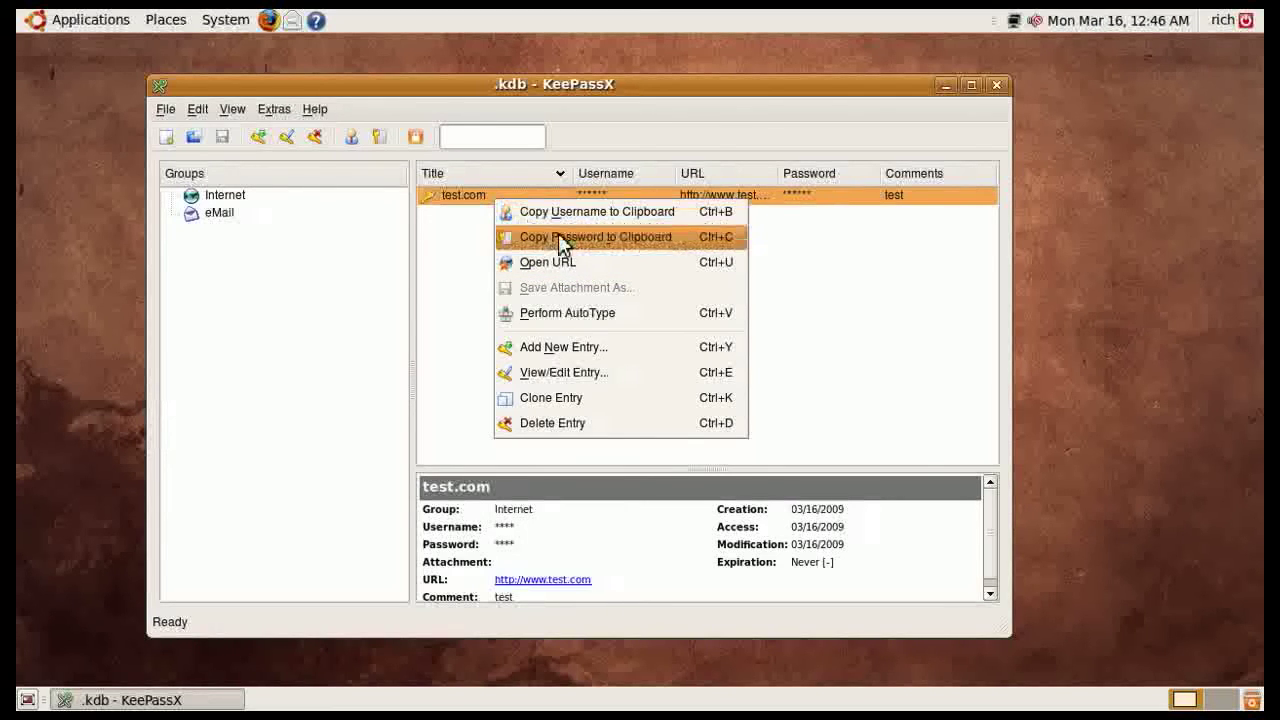
{"action": "left_click", "coordinate": [455, 270]}
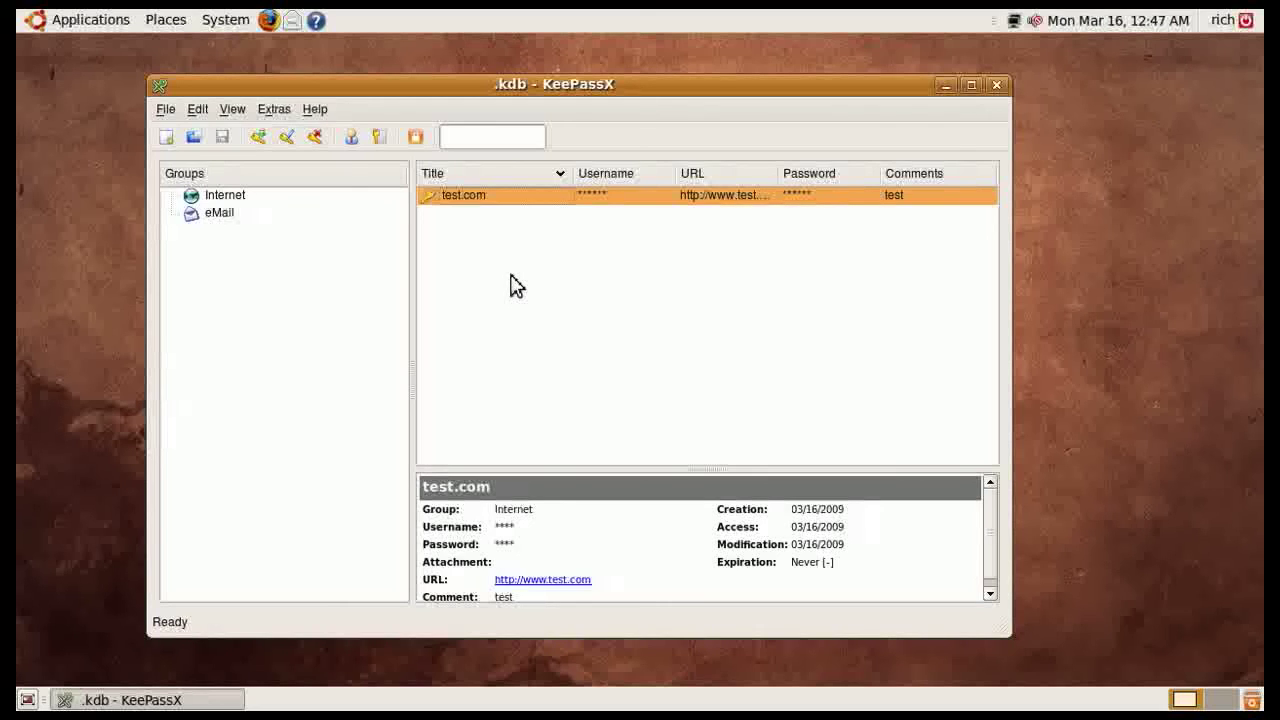
{"action": "double_click", "coordinate": [455, 195]}
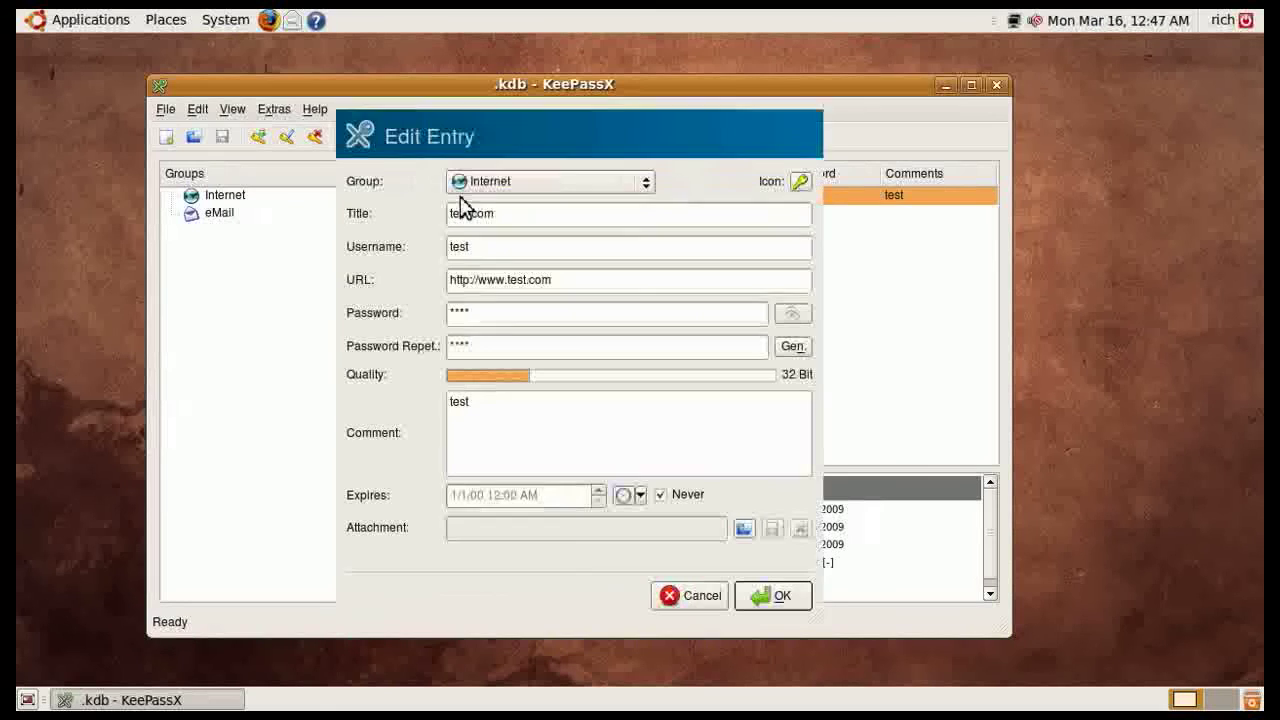
{"action": "left_click", "coordinate": [801, 182]}
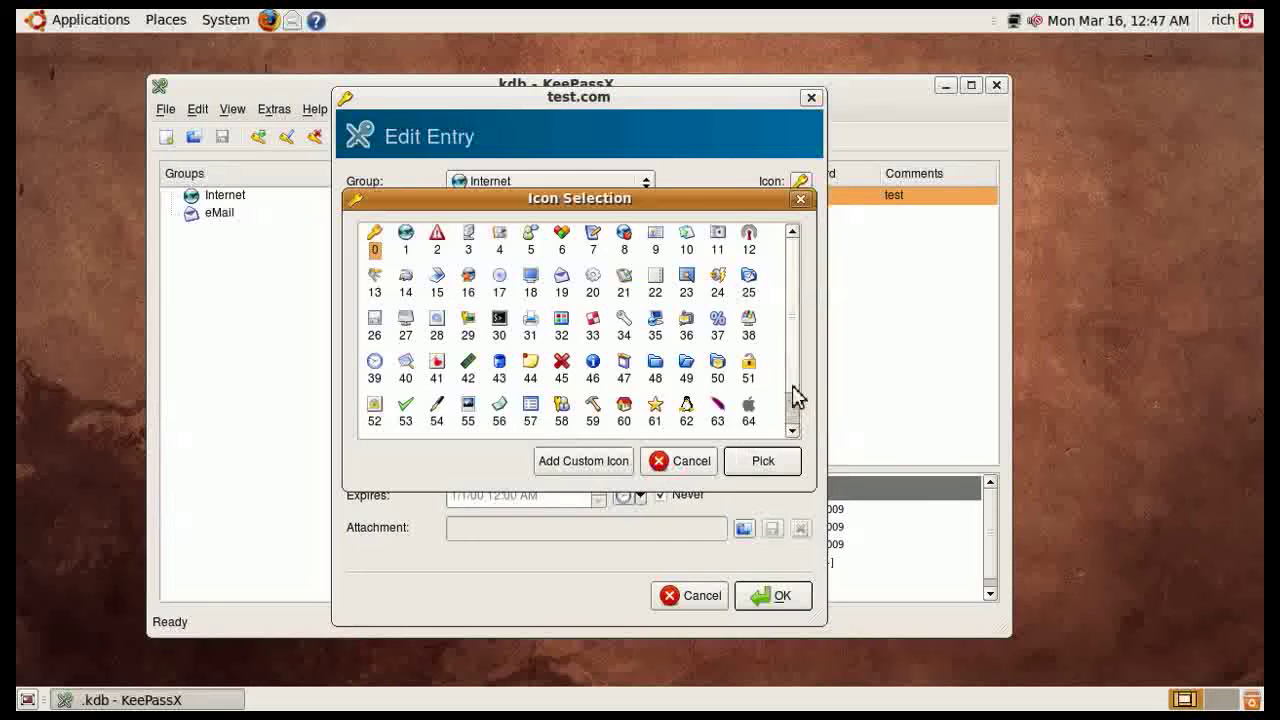
{"action": "left_click", "coordinate": [792, 430]}
{"action": "left_click", "coordinate": [598, 461]}
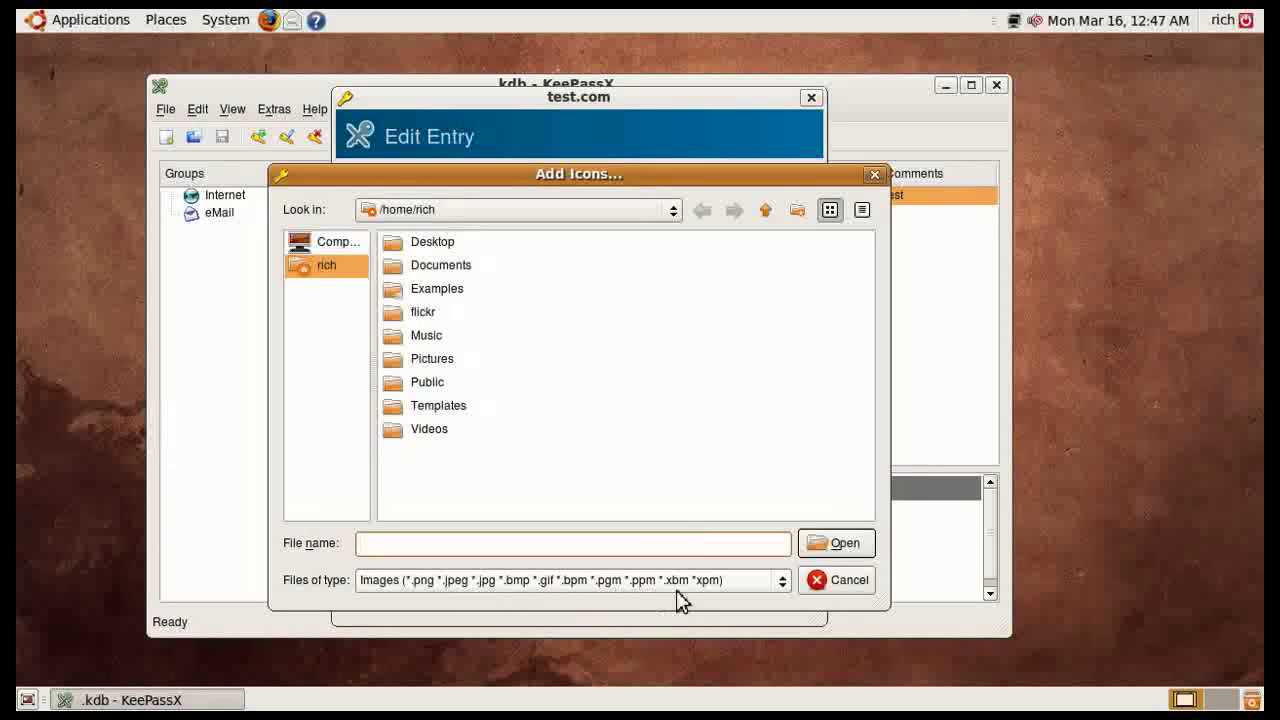
{"action": "left_click", "coordinate": [775, 586]}
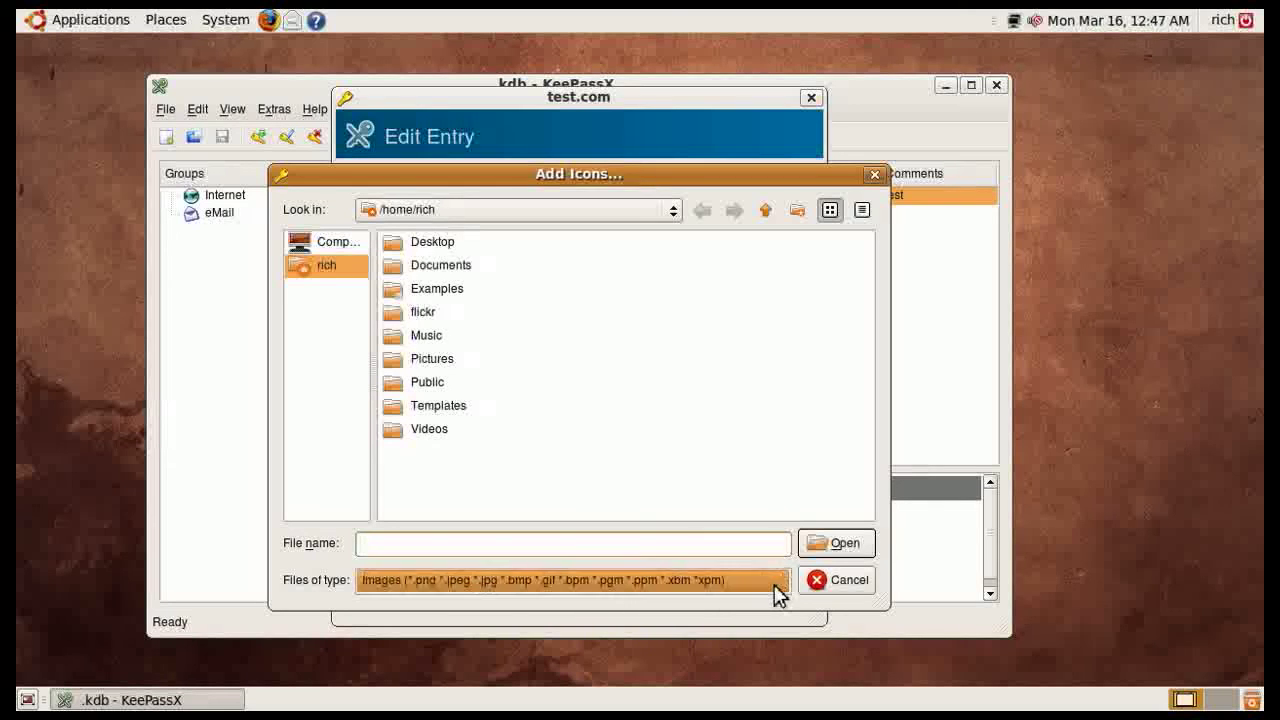
{"action": "left_click", "coordinate": [714, 549]}
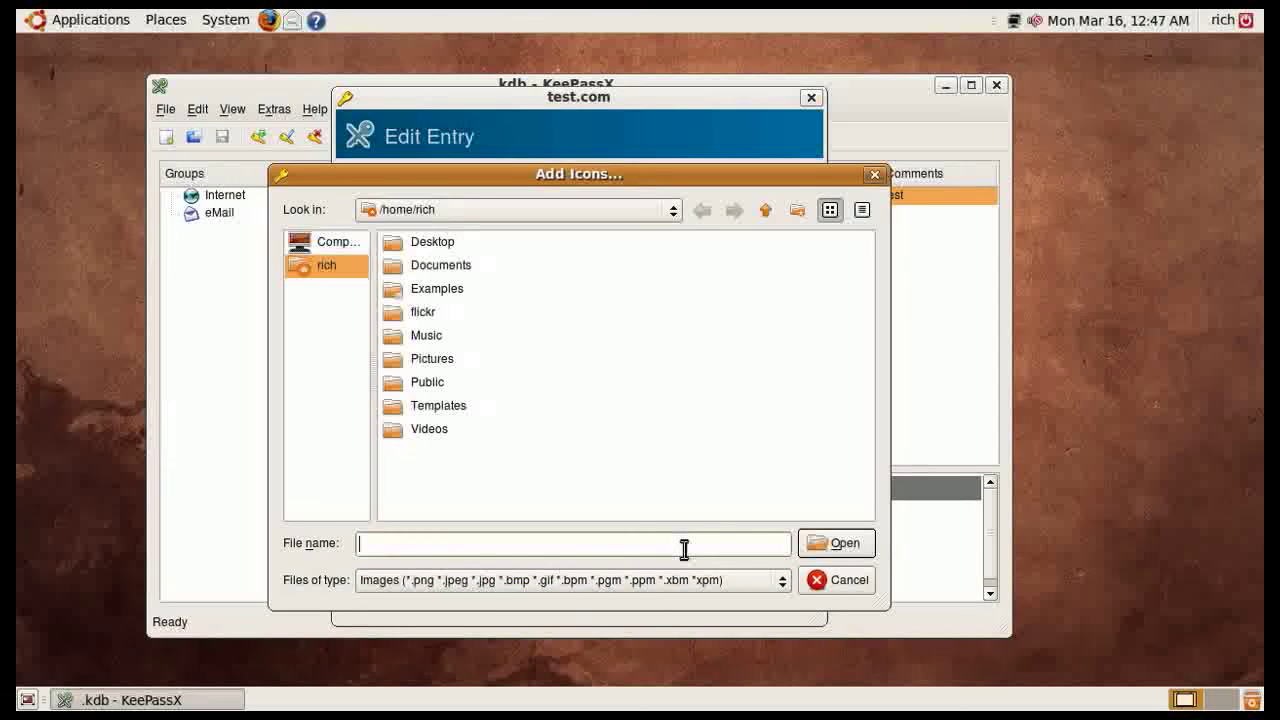
{"action": "left_click", "coordinate": [845, 588]}
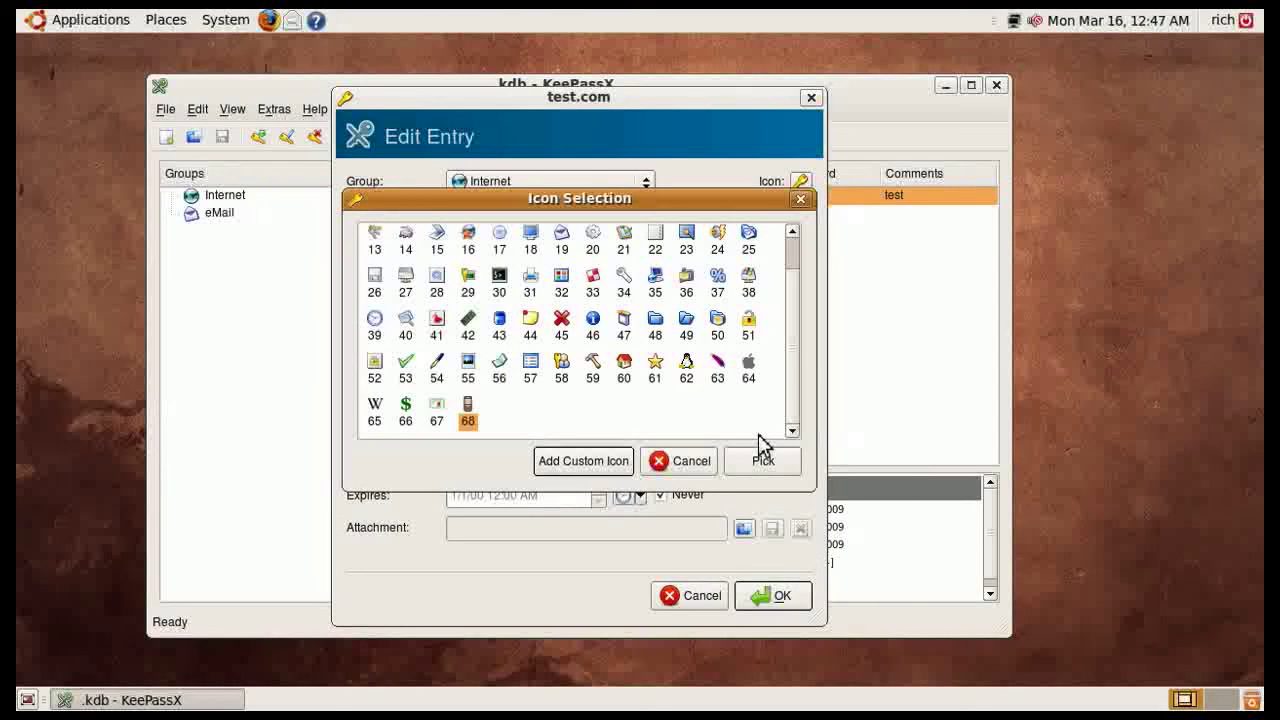
{"action": "left_click", "coordinate": [684, 464]}
{"action": "left_click", "coordinate": [710, 600]}
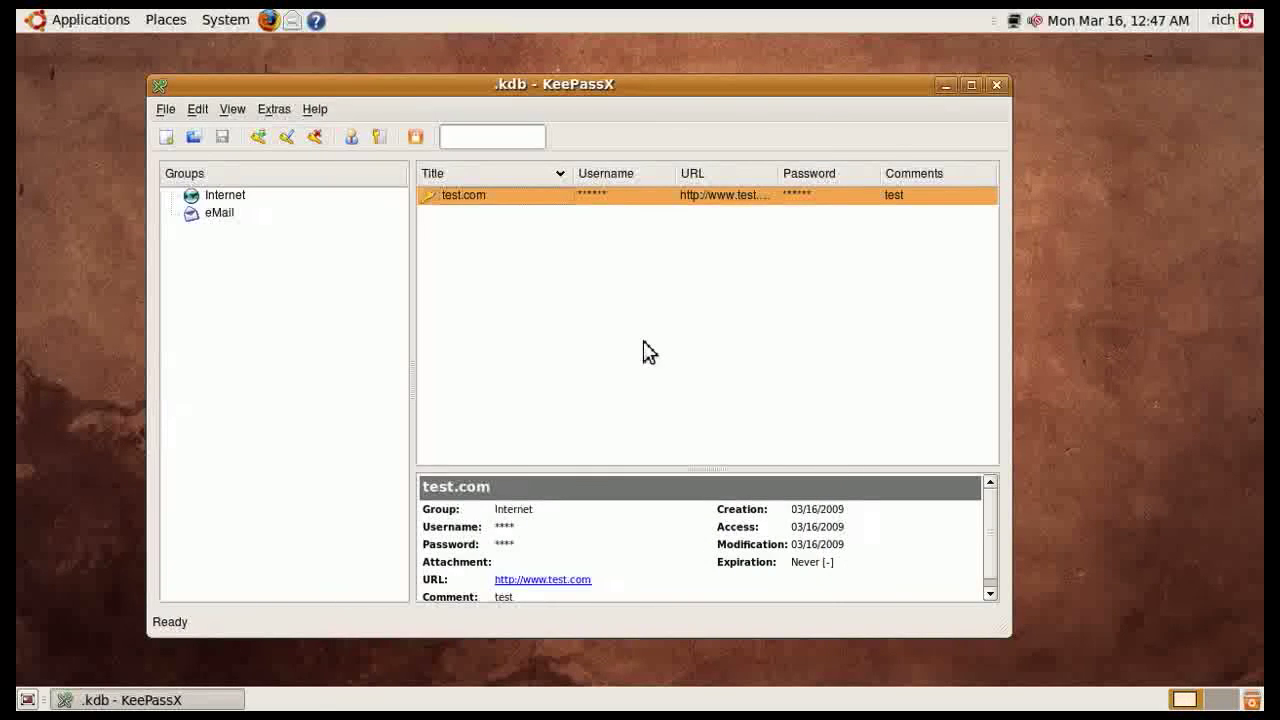